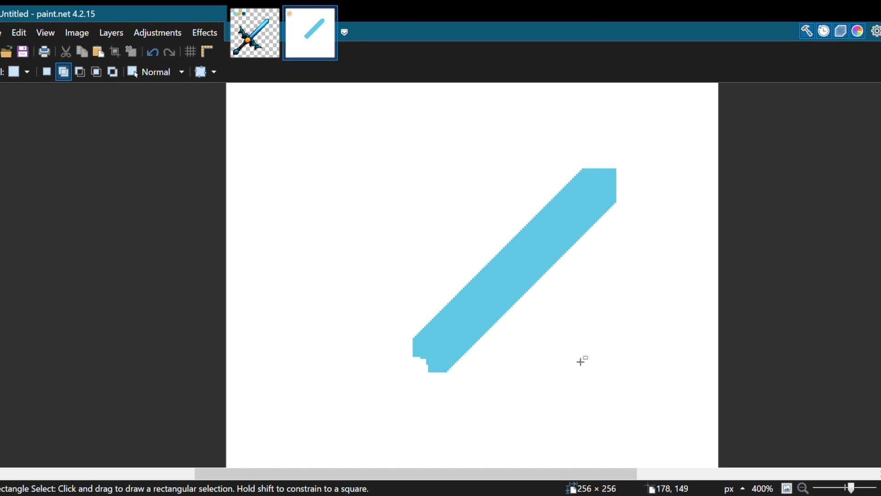
- Check the reference sword, then draw a darker blue test square above-left of the blade
left_click(265, 38)
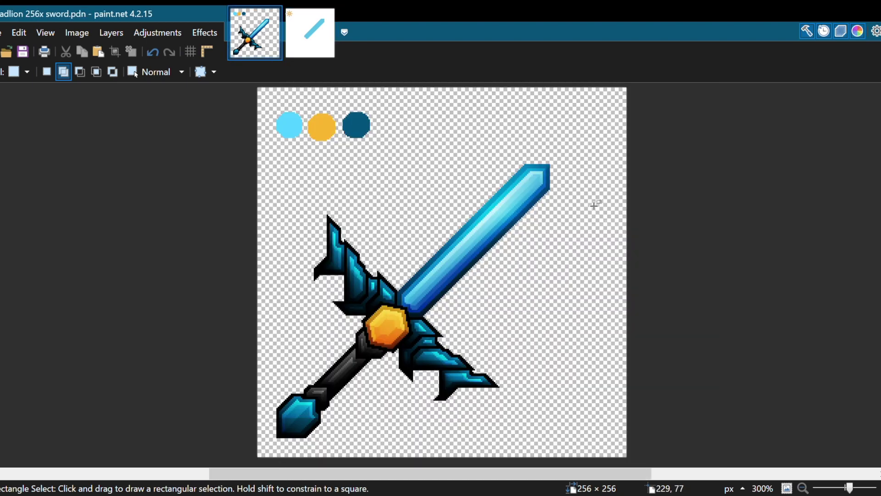
left_click(331, 46)
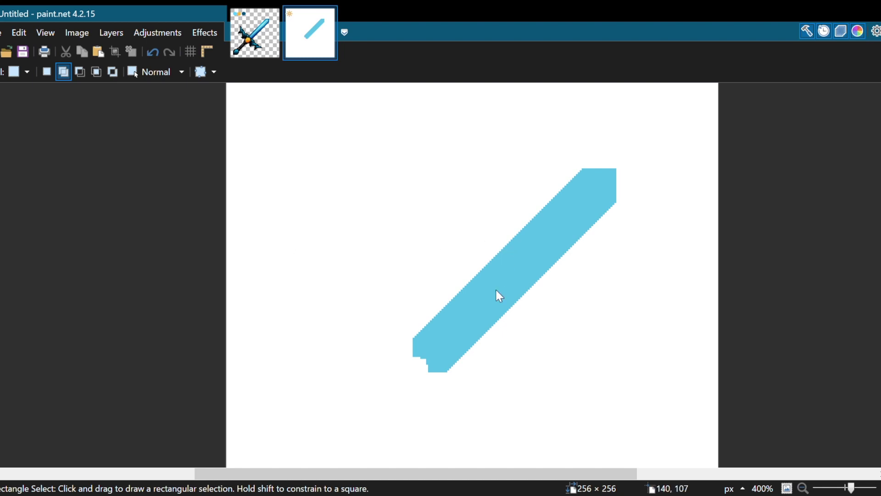
key("o")
left_click_drag(321, 150, 380, 208)
key("f")
left_click(360, 183)
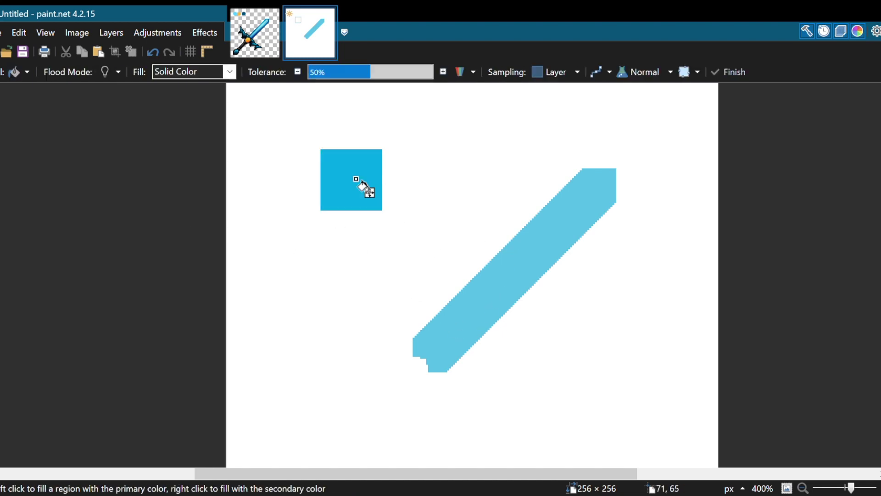
scroll(301, 164, "up", 1)
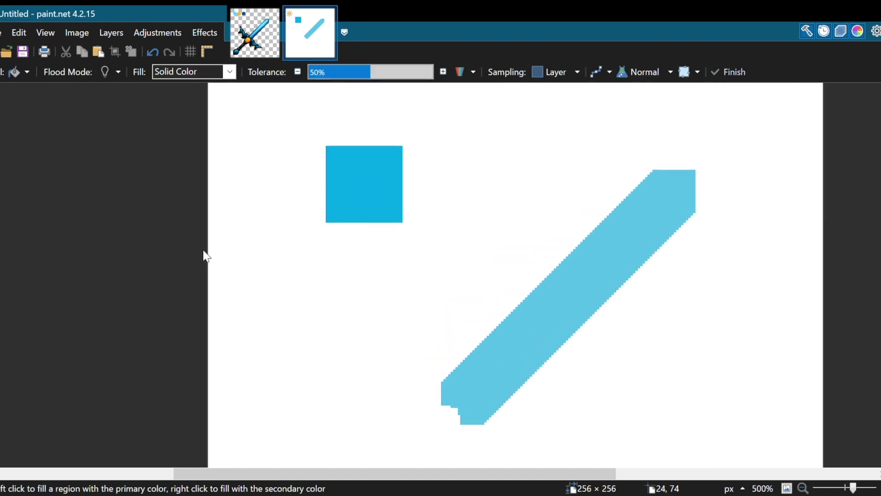
- Draw two more test squares, filling one bright cyan and one light blue
key("o")
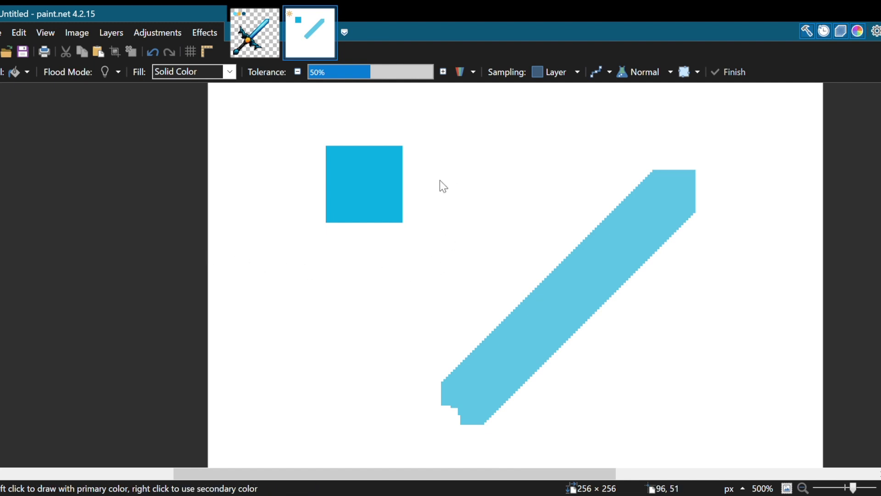
left_click_drag(410, 148, 489, 227)
key("f")
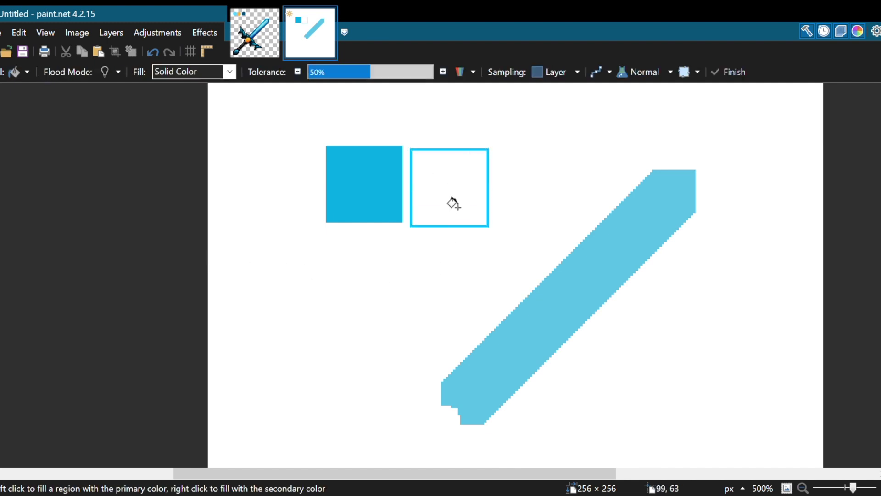
left_click(465, 209)
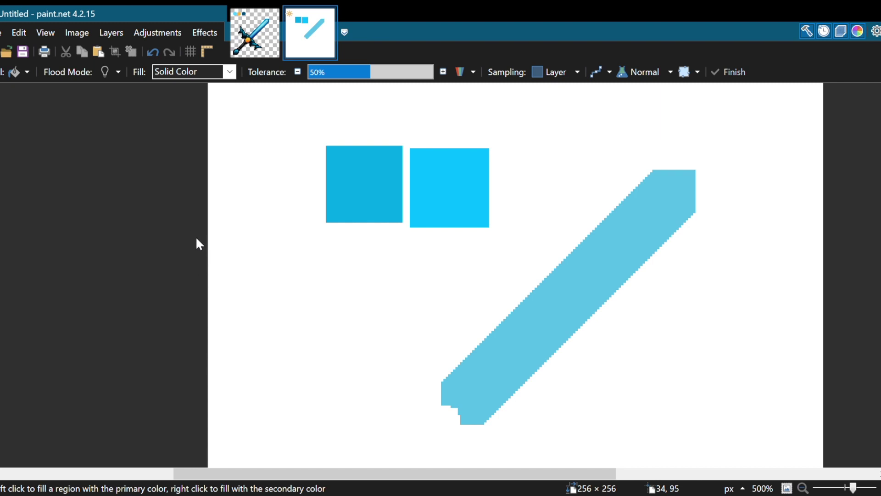
key("o")
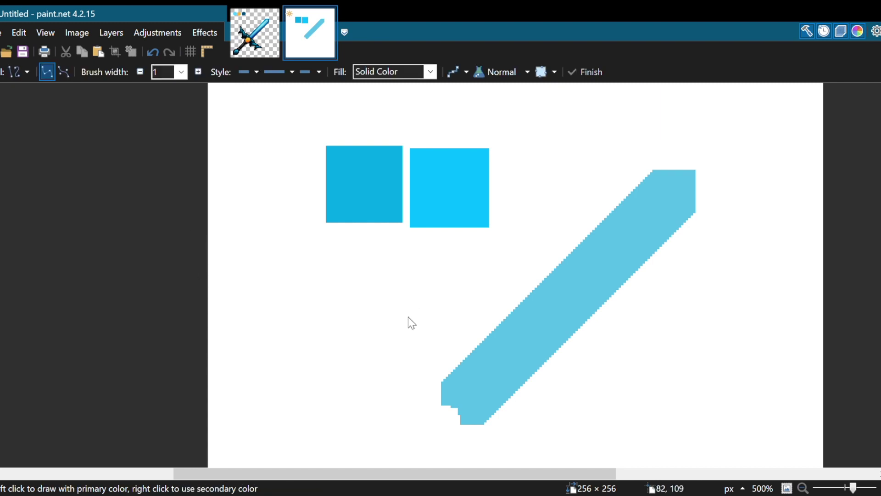
left_click_drag(316, 249, 398, 331)
key("f")
left_click(368, 305)
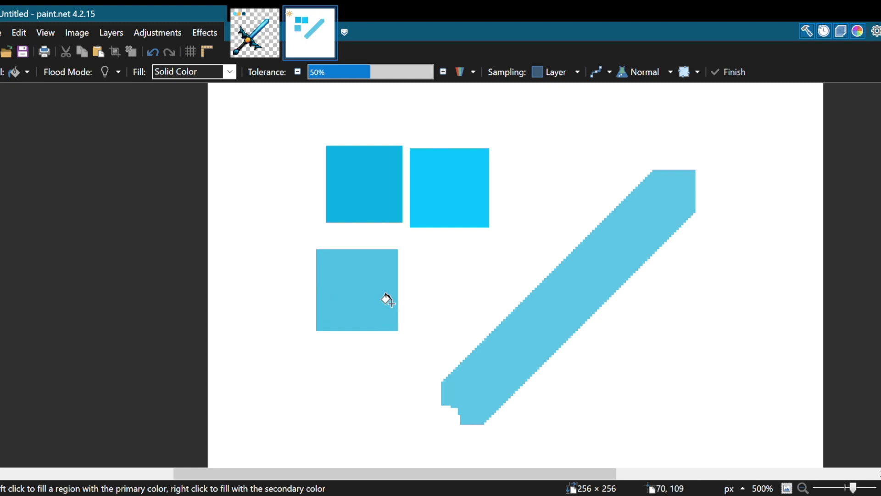
- Magic Wand select all three test squares and delete them
key("s")
left_click(369, 303)
left_click(355, 207, "ctrl")
left_click(449, 216, "ctrl")
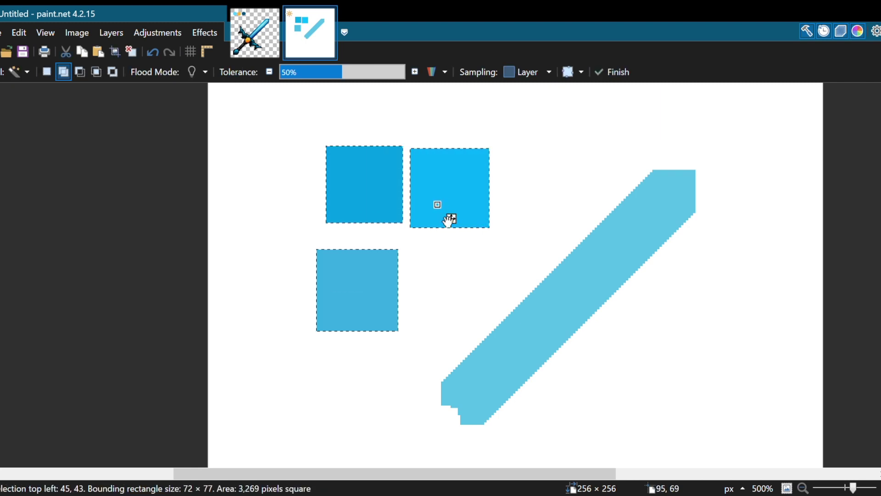
key("Delete")
- Select the whole blue blade and add a thick dark outline around it
scroll(402, 194, "down", 1)
scroll(568, 342, "up", 1)
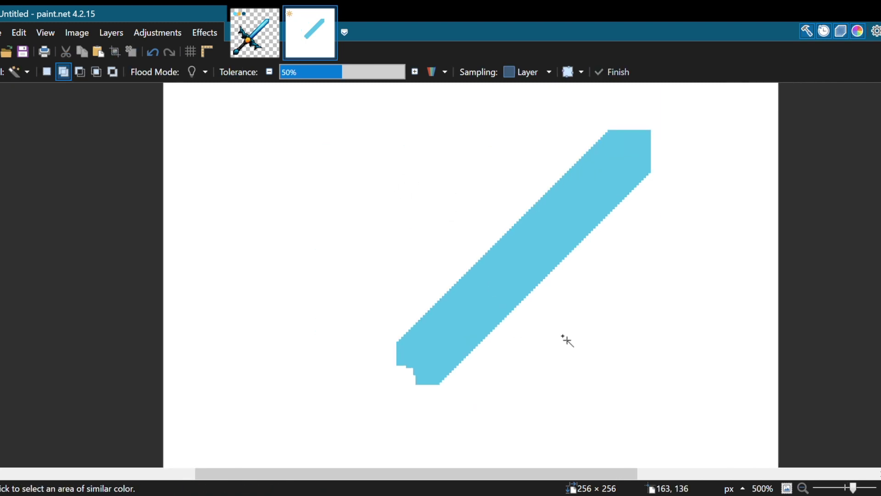
left_click(499, 312)
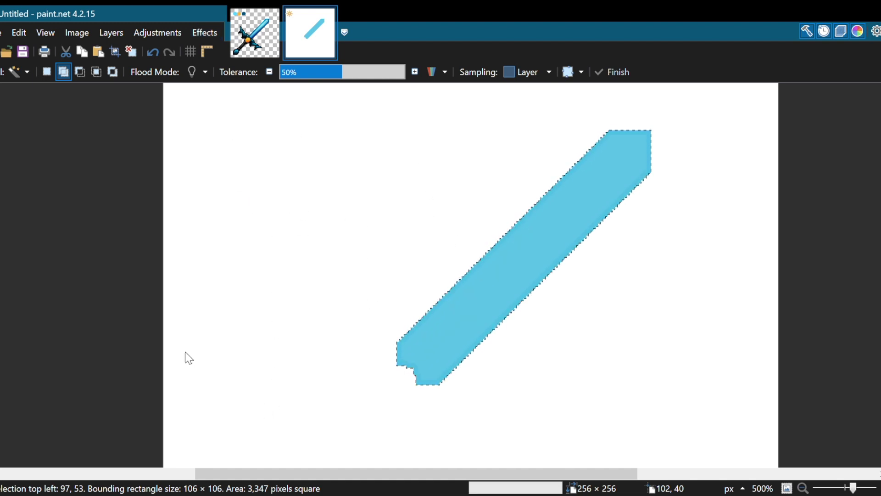
key("ctrl+f")
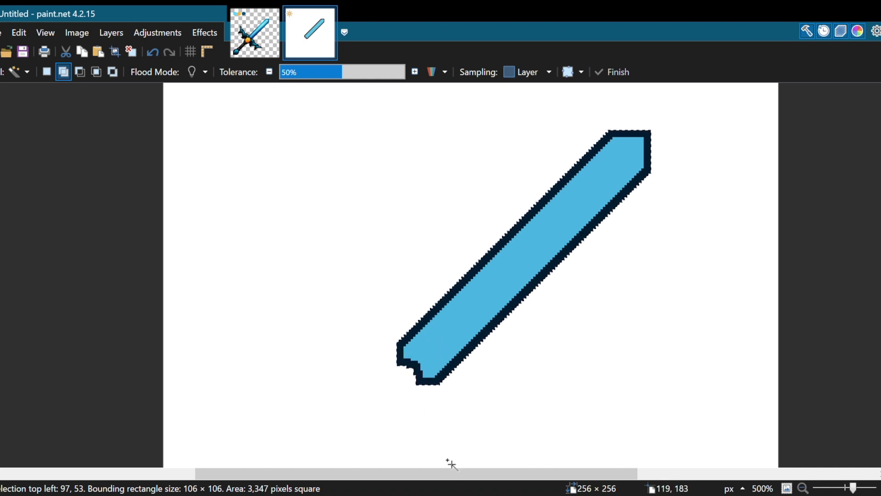
scroll(429, 398, "up", 2)
scroll(423, 384, "down", 4)
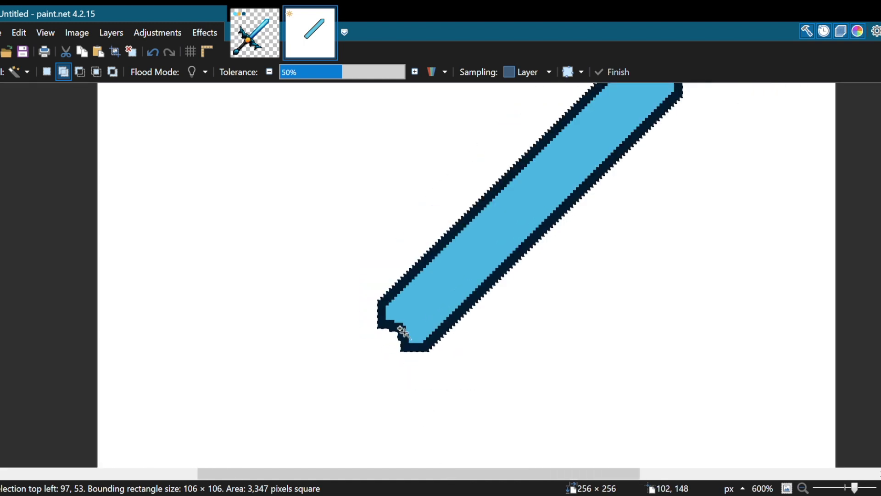
scroll(352, 340, "up", 7)
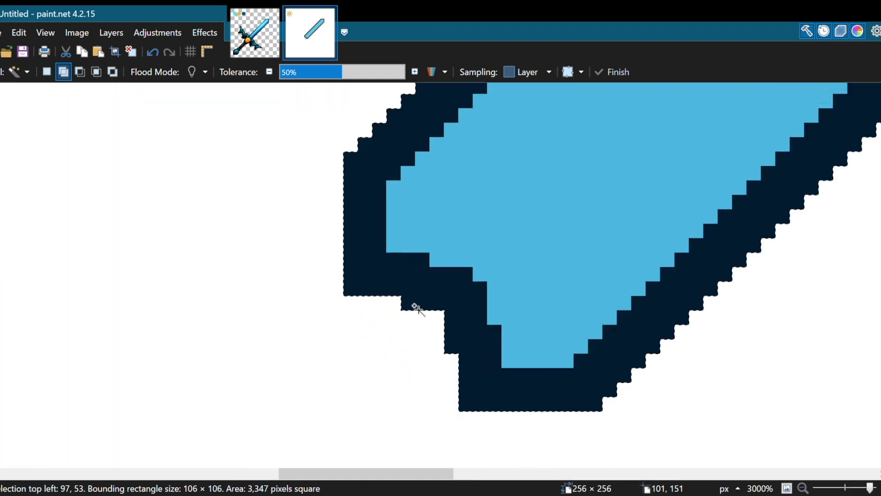
- Erase outline pixels at the lower-left corner and bottom edge, and delete the black tip notch
key("e")
left_click_drag(394, 249, 394, 294)
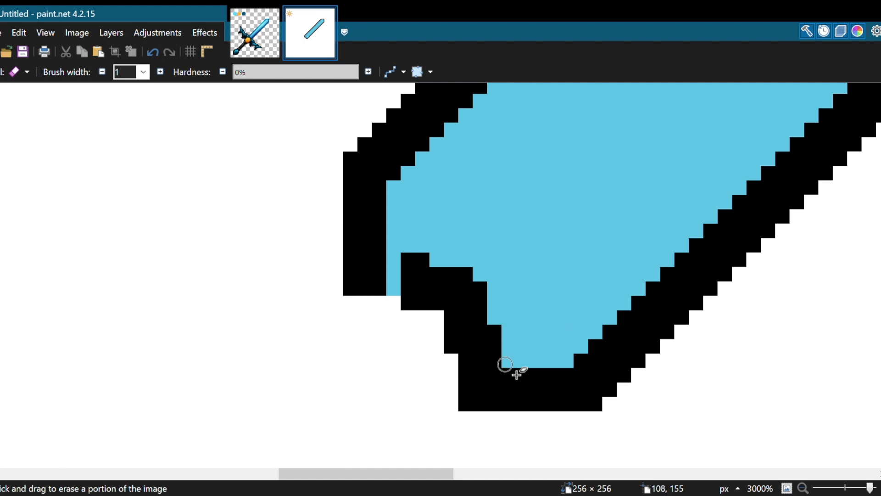
left_click_drag(505, 361, 448, 349)
key("s")
left_click(477, 324)
key("Delete")
key("ctrl+d")
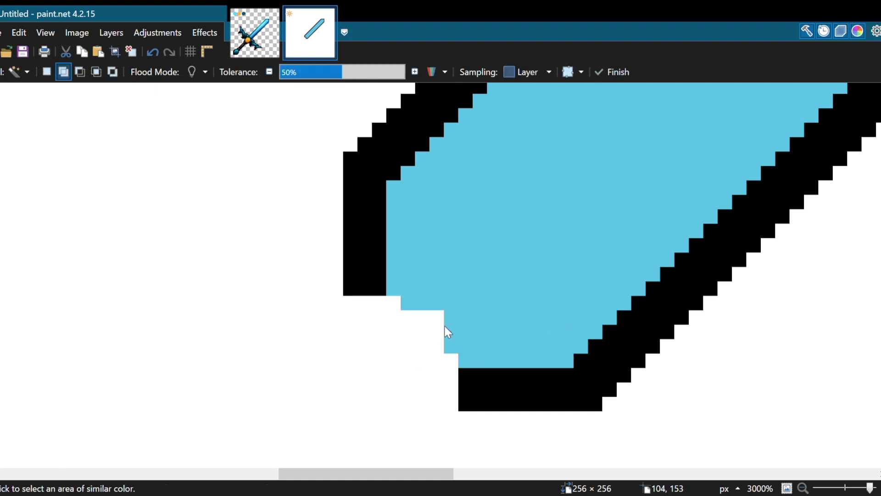
- Erase black pixels along the blade's left edge and stray ones at its bottom
scroll(383, 339, "down", 5)
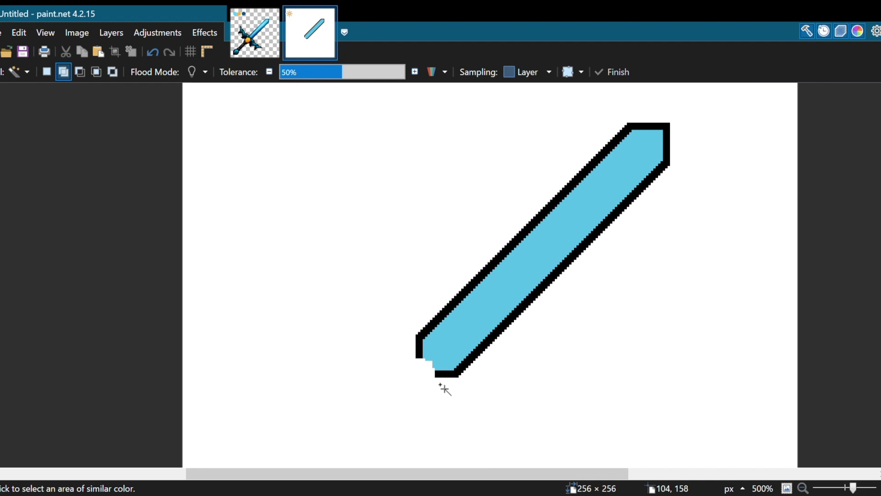
scroll(445, 389, "up", 6)
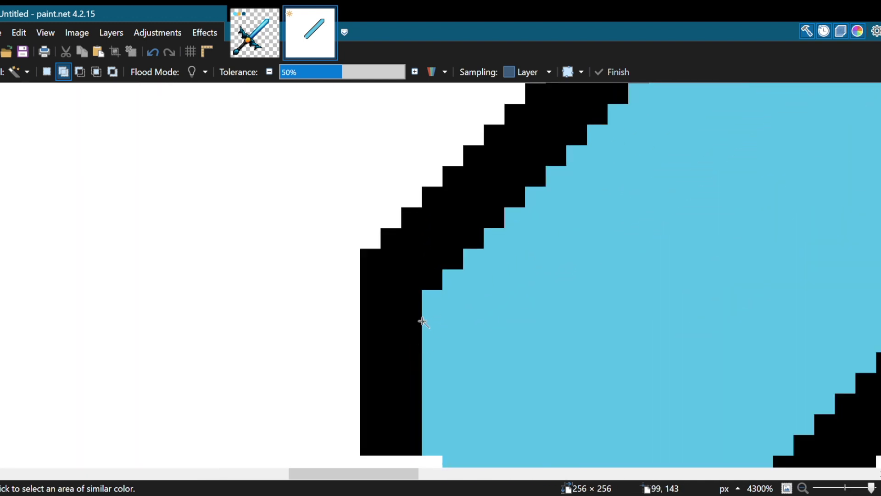
key("e")
left_click_drag(413, 322, 372, 356)
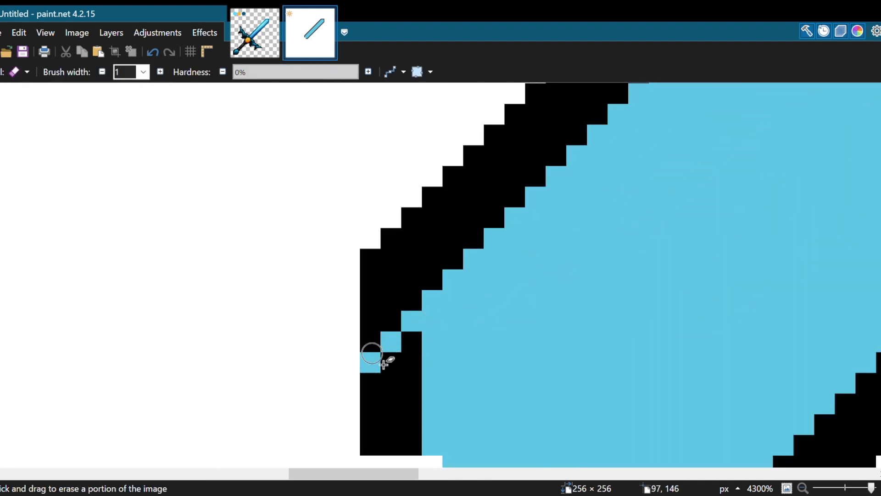
scroll(425, 227, "down", 1)
scroll(528, 457, "down", 2)
scroll(527, 457, "up", 3)
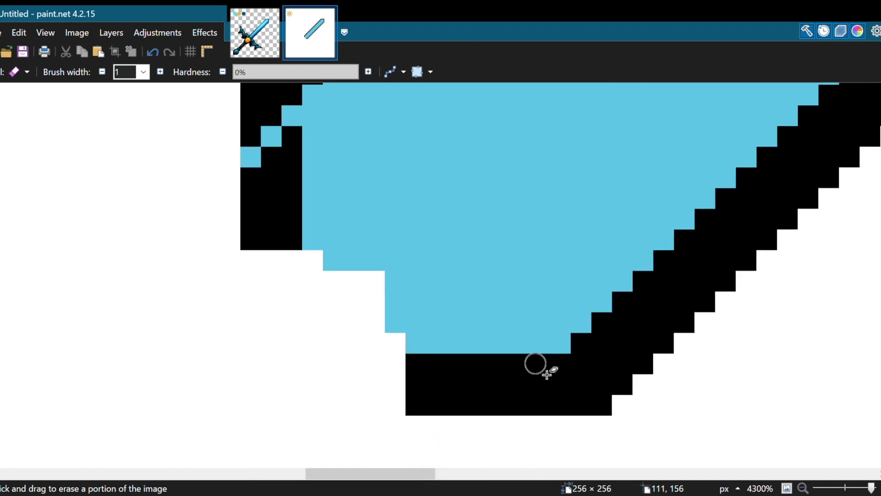
left_click_drag(520, 386, 491, 401)
- Fill the bottom and left black blocks with blue, then select the blade's blue interior
key("s")
left_click(474, 392)
scroll(478, 394, "down", 2)
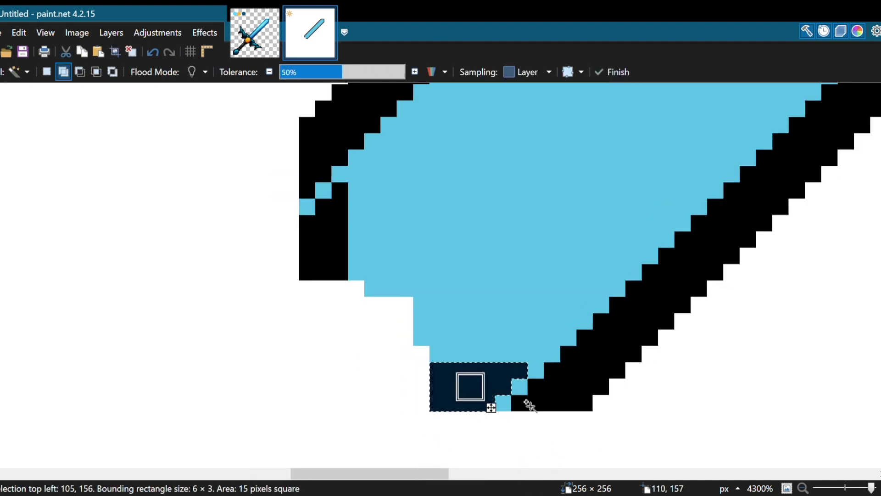
left_click(368, 280, "ctrl")
key("BackSpace")
key("ctrl+d")
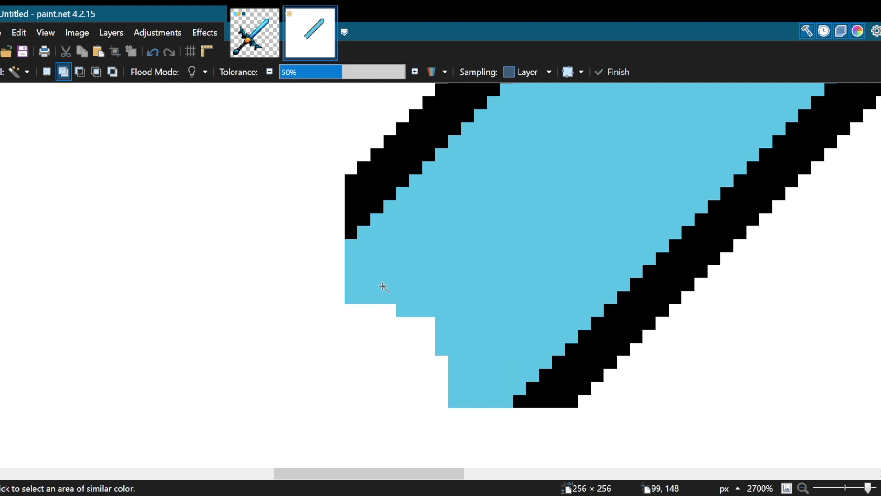
scroll(540, 385, "down", 3)
scroll(413, 406, "down", 4)
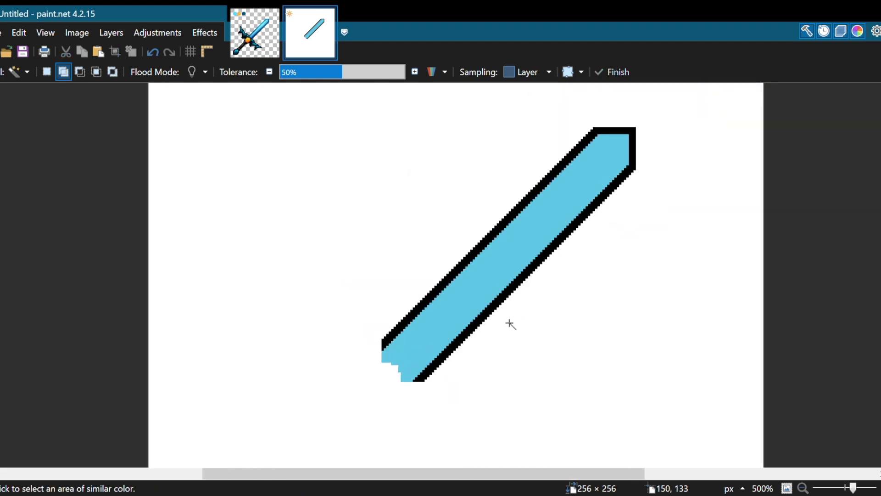
left_click(485, 306)
scroll(508, 303, "up", 2)
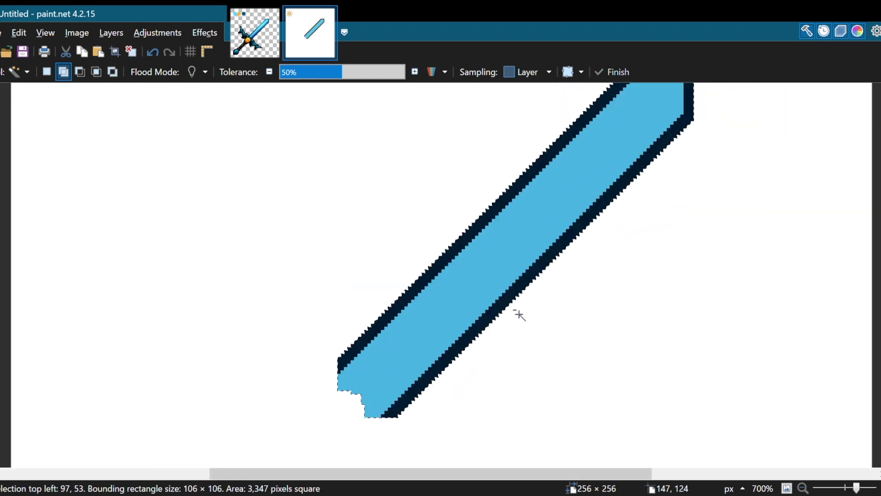
left_click(507, 302)
- Add a dark inline band inside the selected blue interior with the outline effect, then deselect
scroll(510, 303, "down", 2)
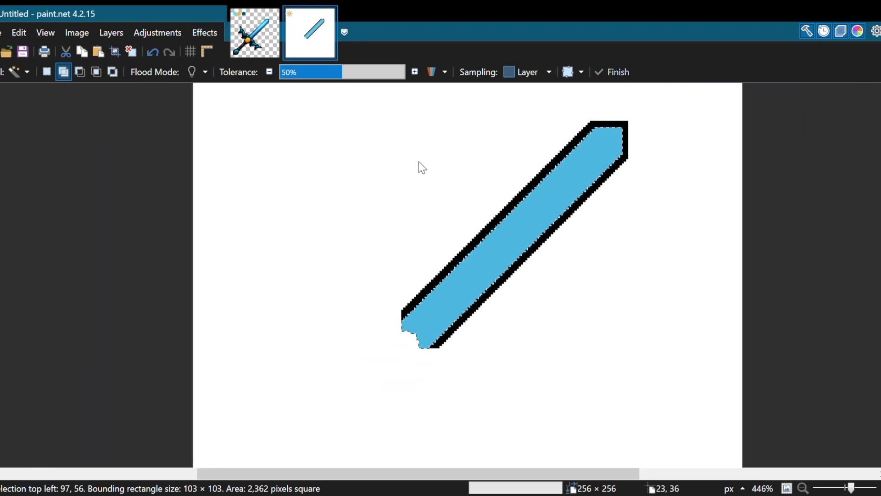
key("ctrl+f")
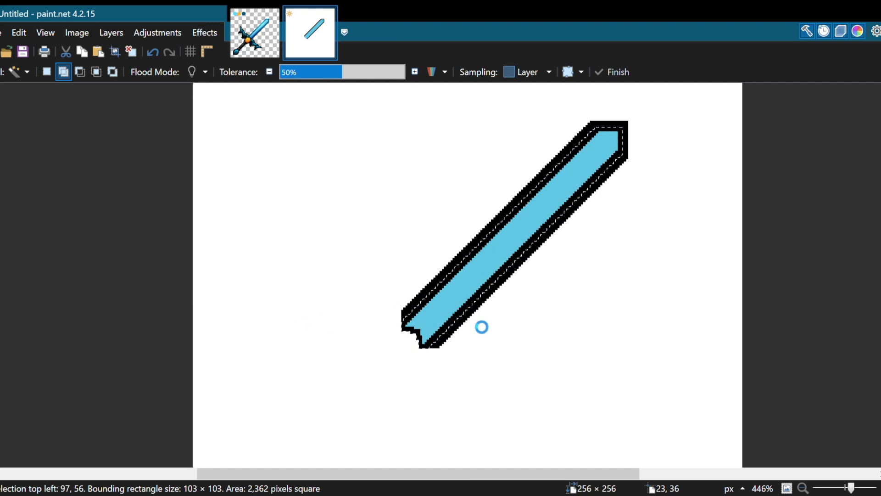
scroll(403, 350, "up", 5)
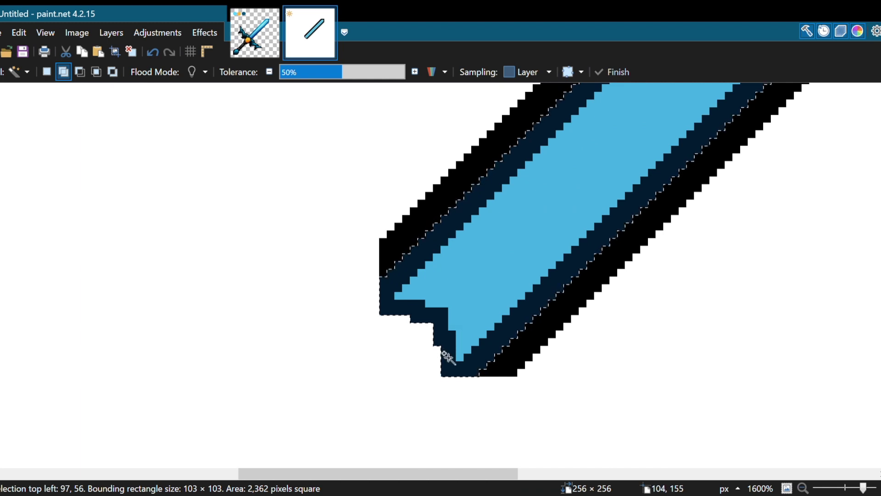
key("ctrl+d")
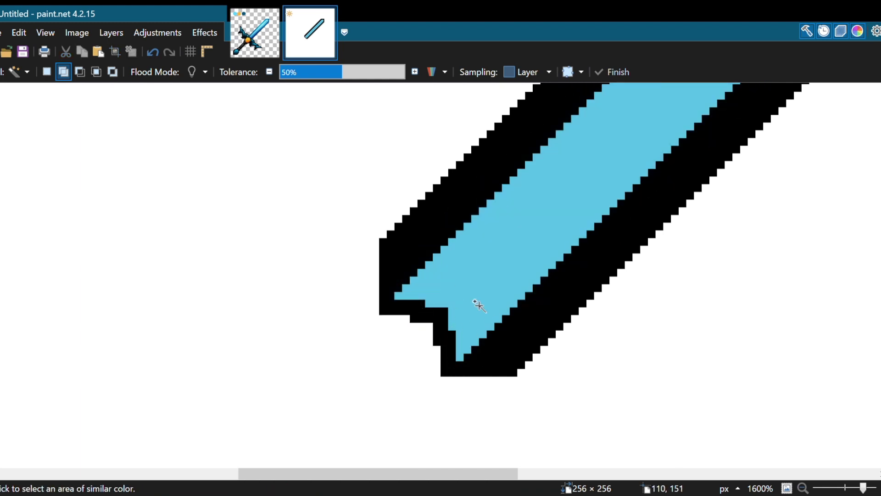
- Reselect the blade's blue centre and light blue interior, deselect, and undo to compare
scroll(431, 369, "down", 4)
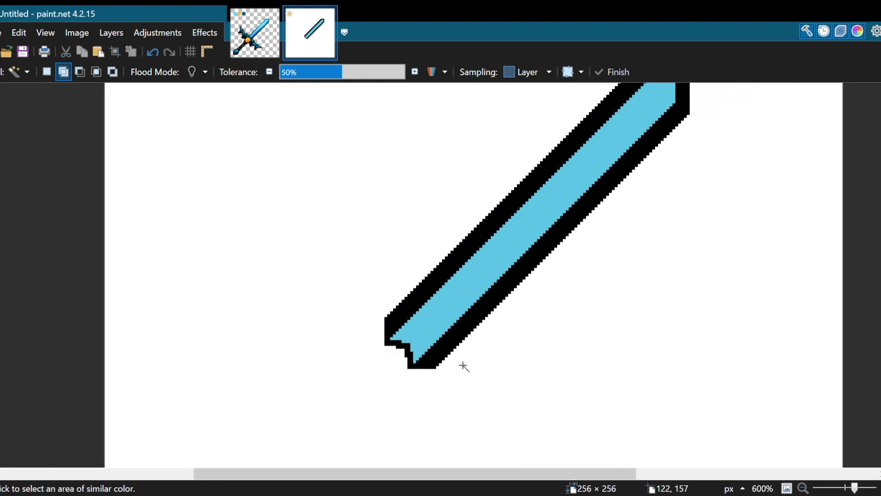
left_click(447, 333)
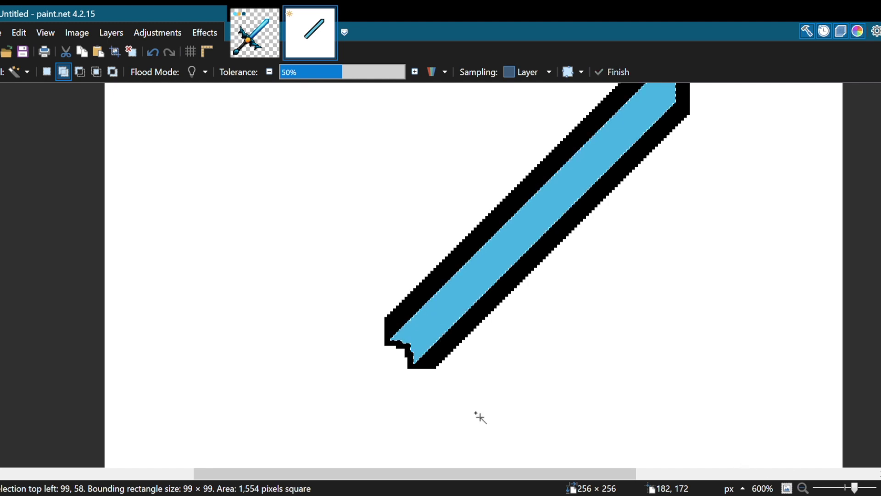
scroll(478, 417, "down", 1)
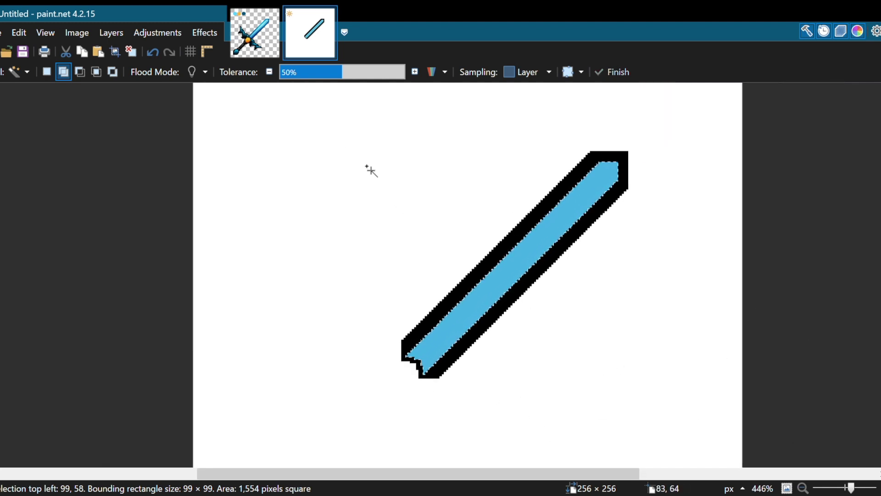
left_click(535, 252)
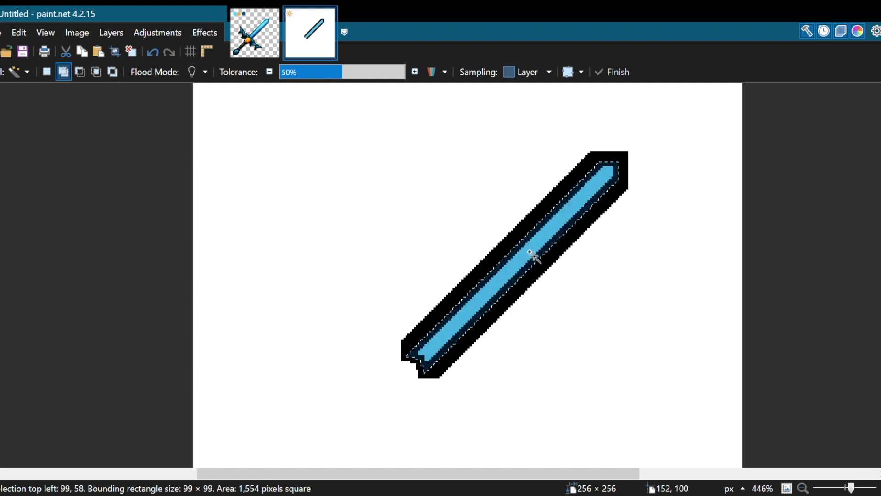
key("ctrl+d")
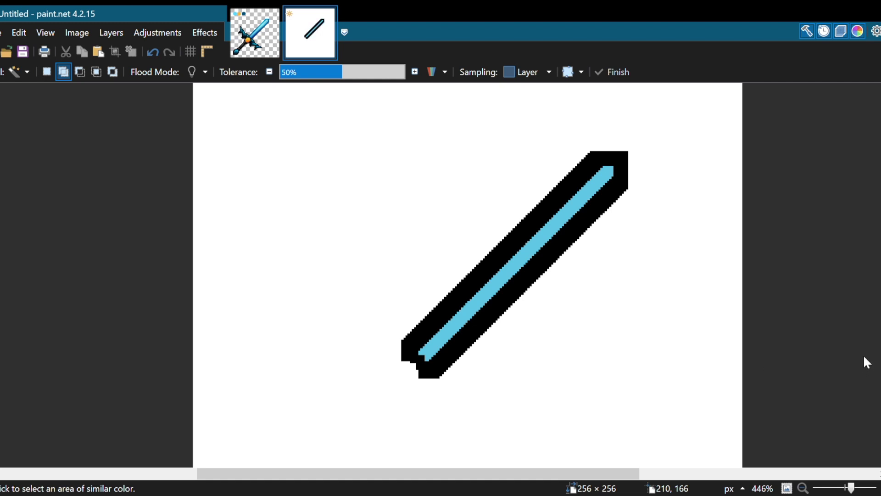
key("ctrl+z")
- Restore the navy outer outline, comparing it against the black version
key("ctrl+y")
key("ctrl+y")
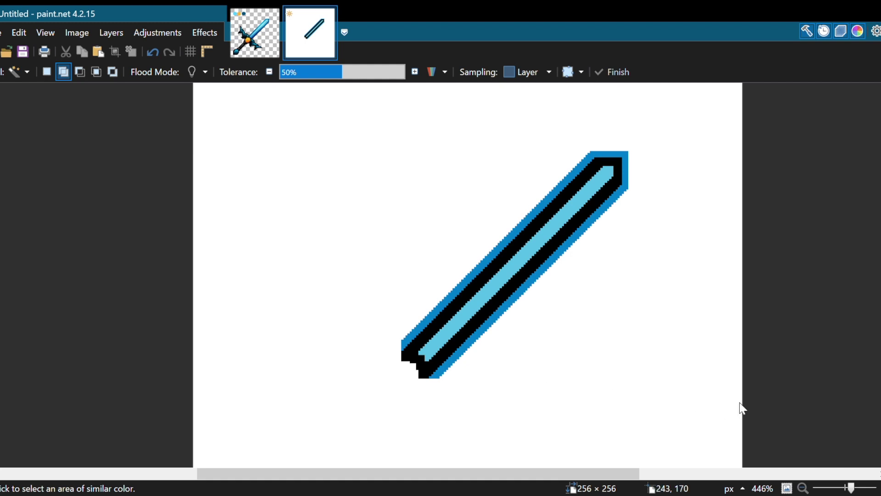
key("ctrl+y")
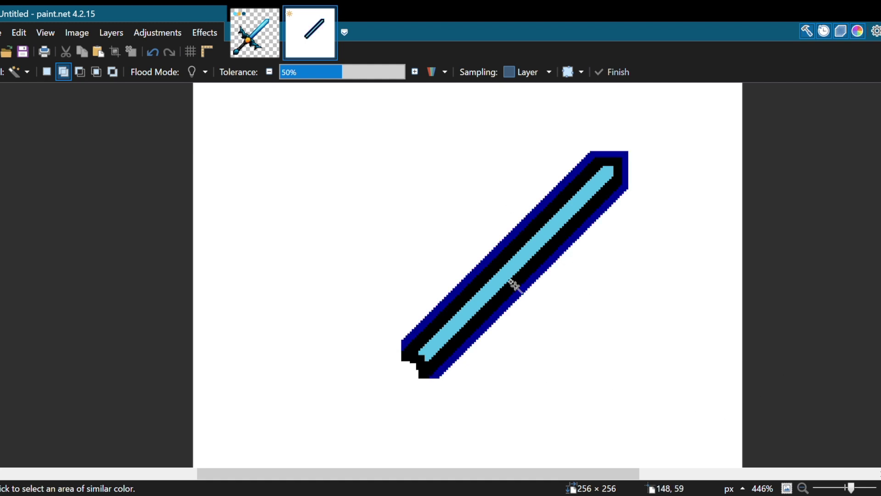
scroll(459, 299, "up", 6)
scroll(470, 245, "down", 8)
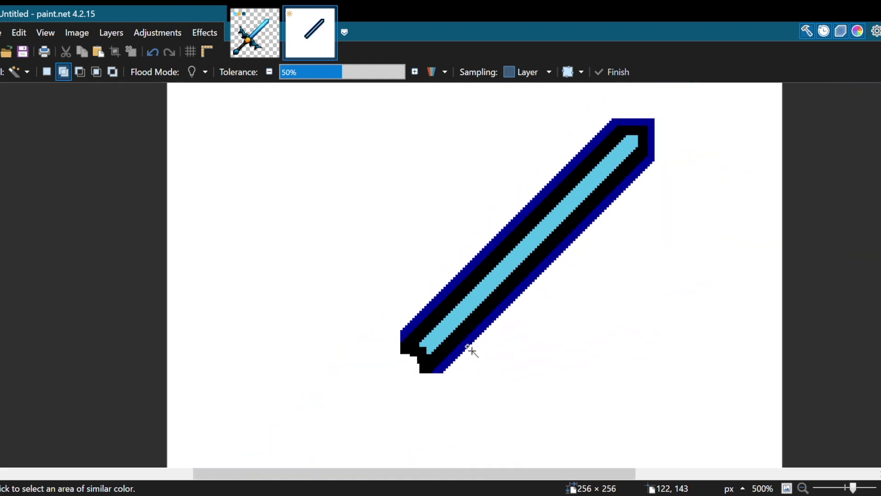
scroll(608, 319, "up", 4)
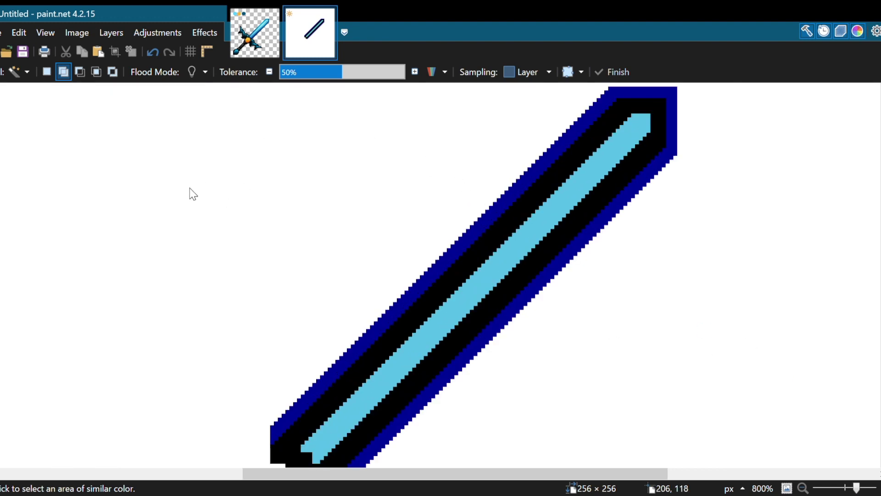
key("ctrl+z")
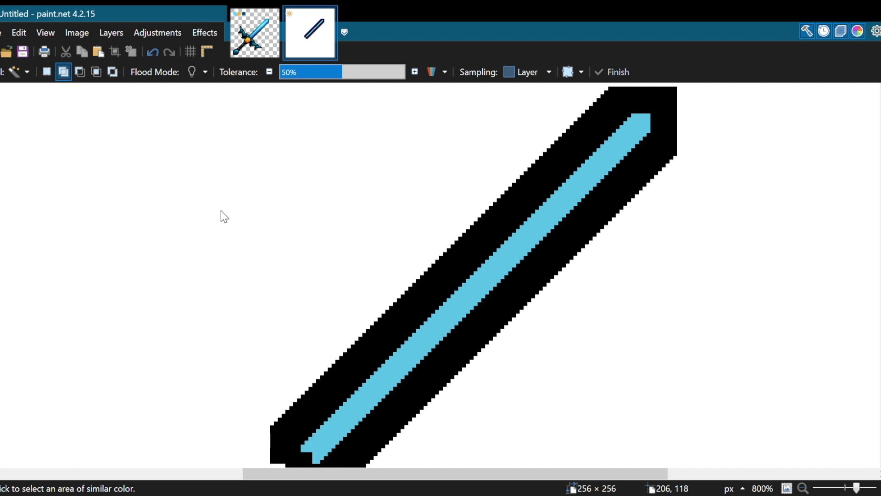
key("ctrl+y")
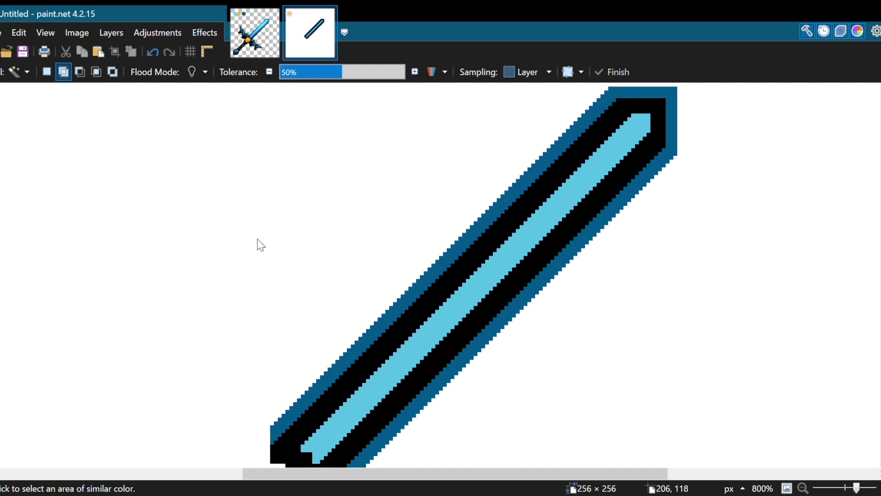
scroll(442, 309, "down", 1)
scroll(355, 347, "up", 3)
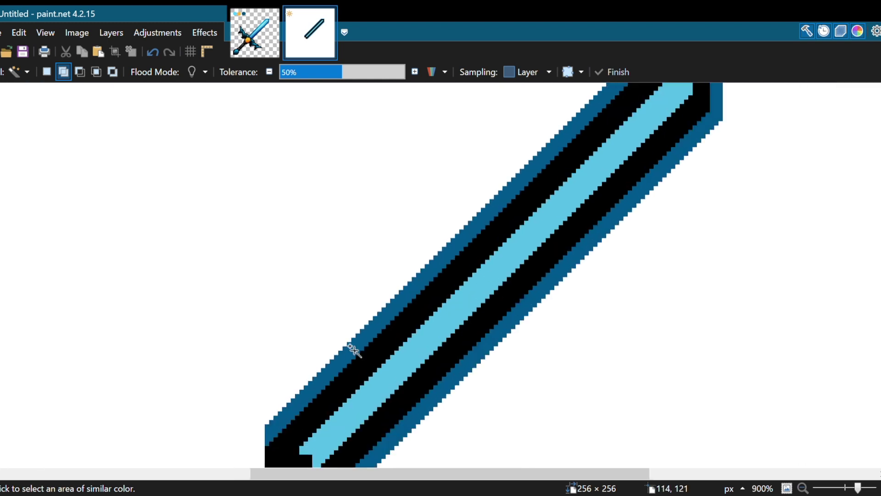
scroll(587, 350, "down", 2)
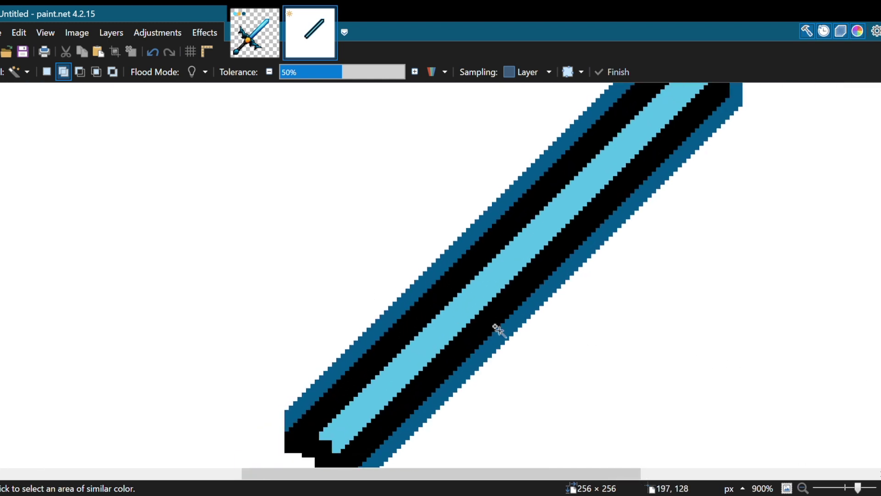
scroll(500, 329, "down", 1)
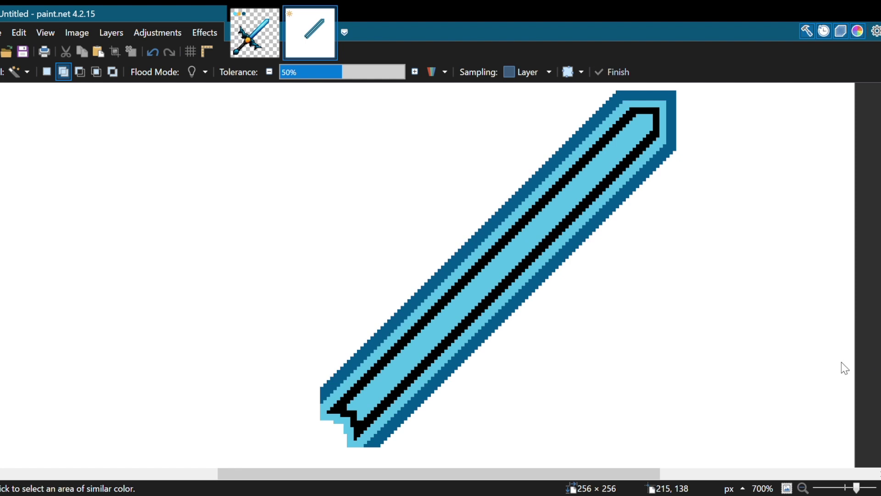
- Compare the thick black band with the blue band, settling on a lighter blue inner band
key("ctrl+z")
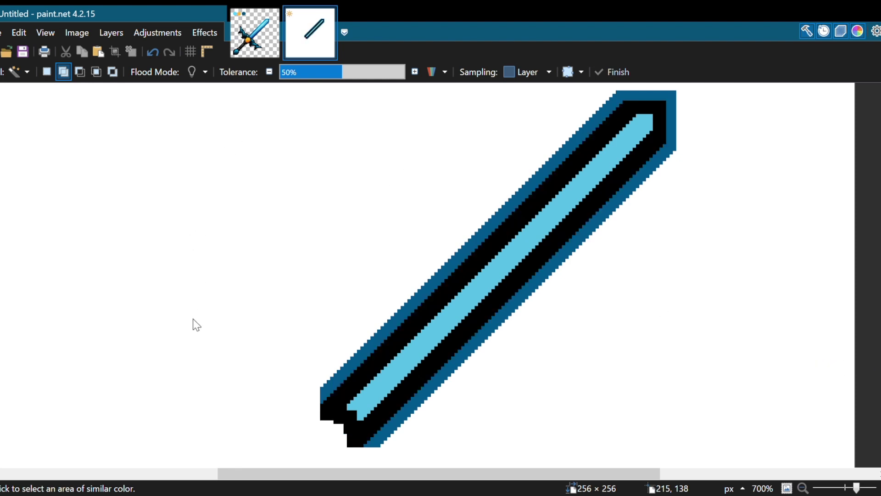
key("ctrl+y")
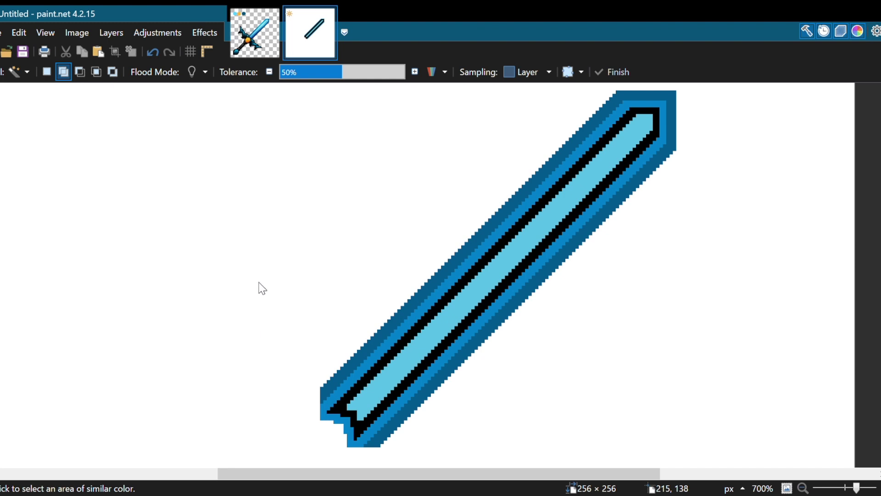
scroll(429, 291, "down", 2)
scroll(435, 317, "up", 2)
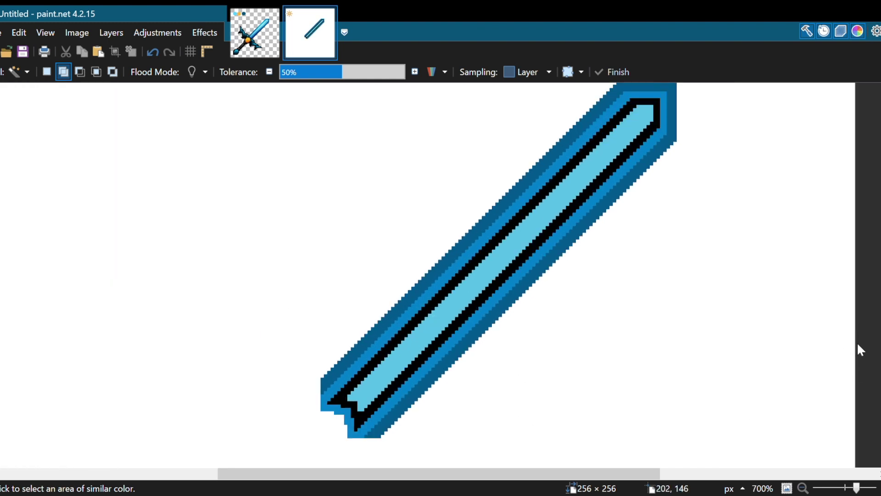
key("ctrl+z")
key("ctrl+y")
key("ctrl+z")
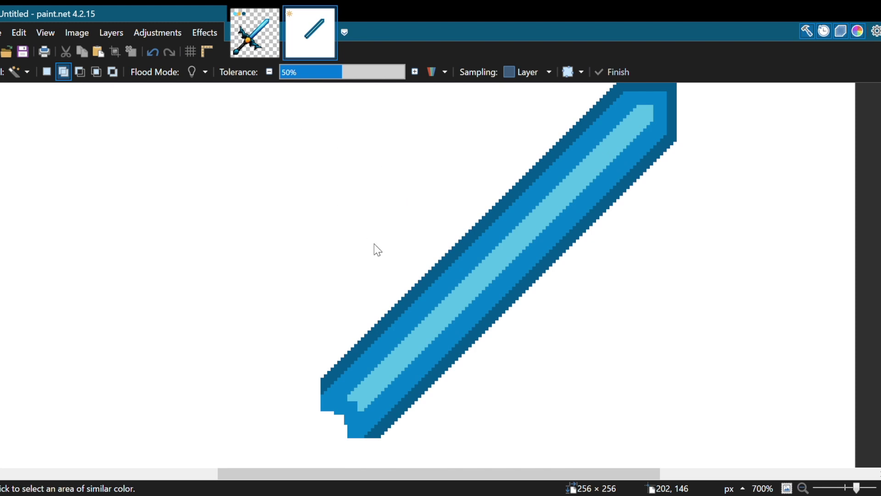
key("ctrl+z")
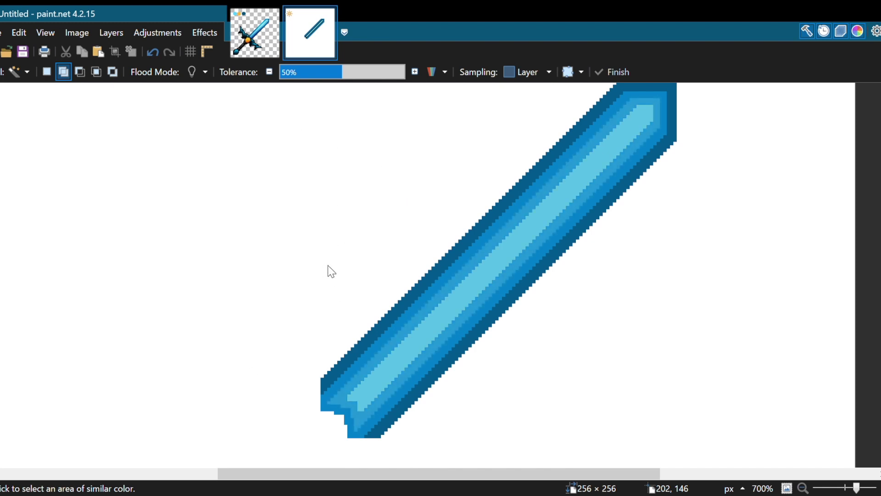
scroll(436, 353, "down", 1)
scroll(515, 292, "up", 2)
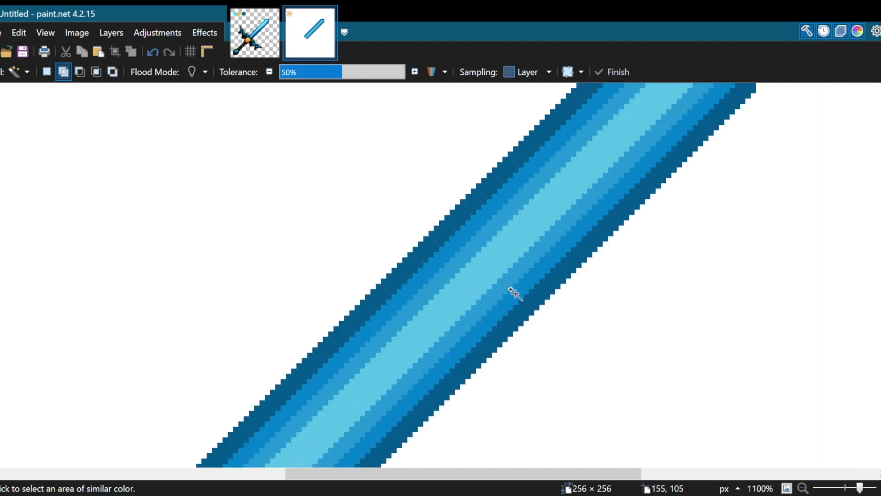
scroll(502, 301, "down", 1)
- Select the light stripe and pencil light cyan pixels at the top tip and lower end
left_click(505, 305)
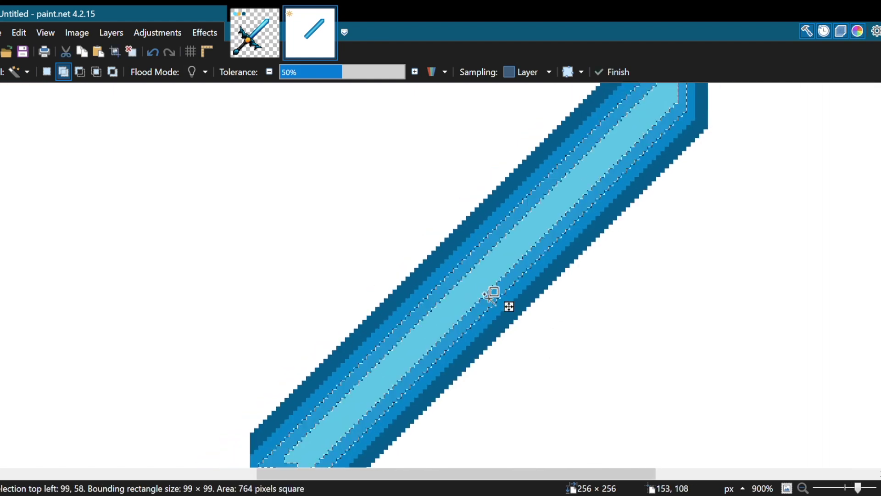
scroll(503, 305, "down", 1)
key("p")
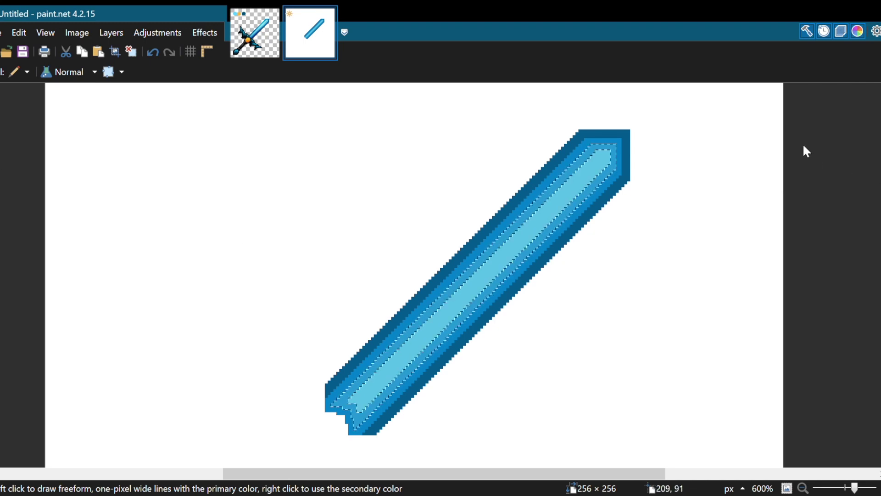
scroll(638, 151, "up", 4)
scroll(625, 149, "up", 3)
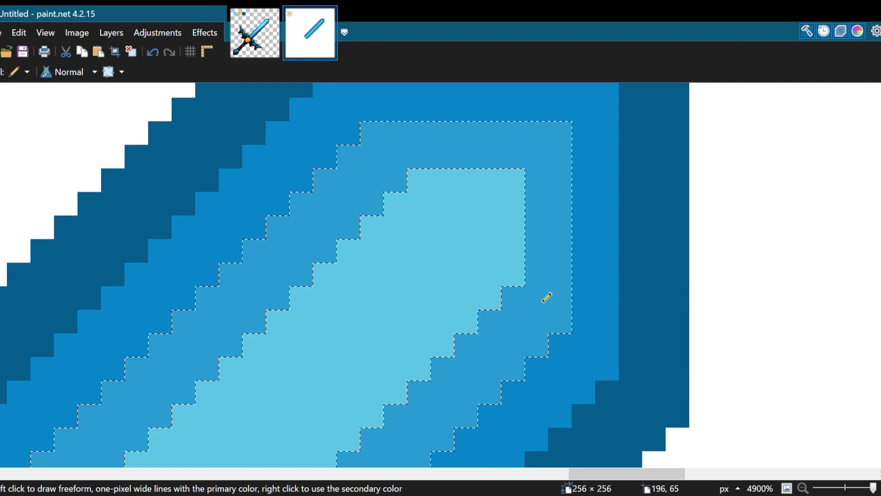
left_click(567, 320)
scroll(659, 193, "down", 8)
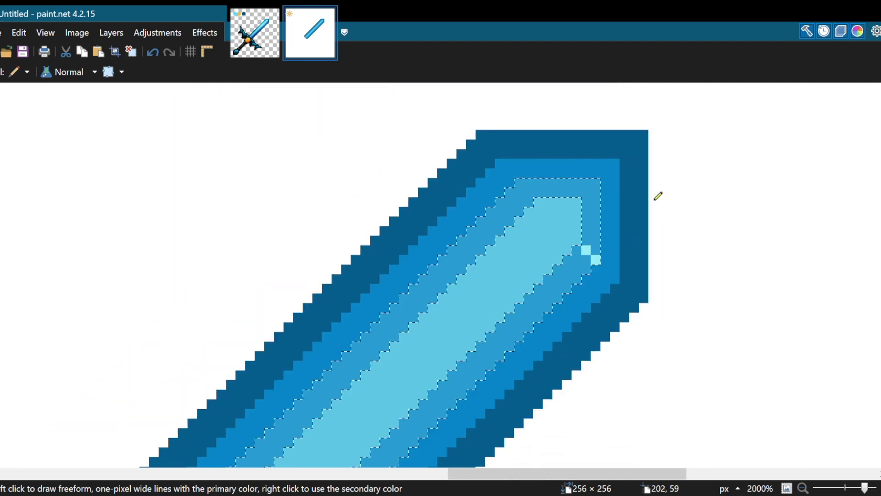
scroll(452, 395, "up", 5)
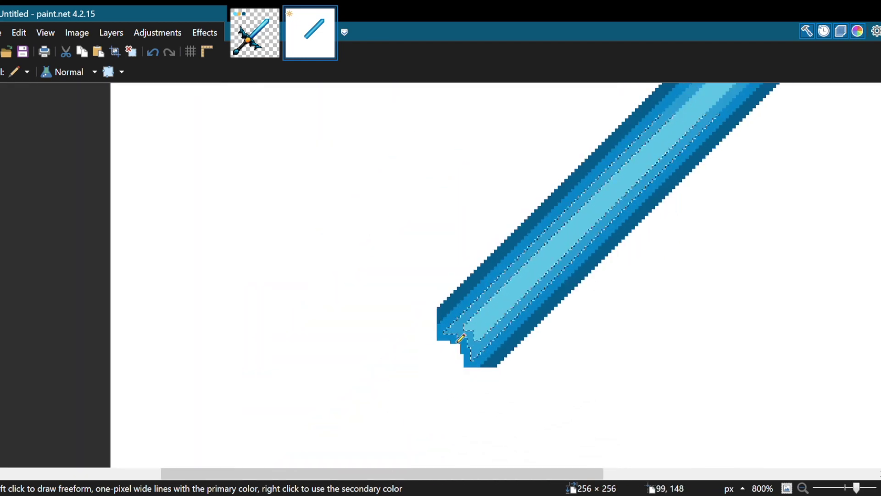
scroll(476, 348, "up", 5)
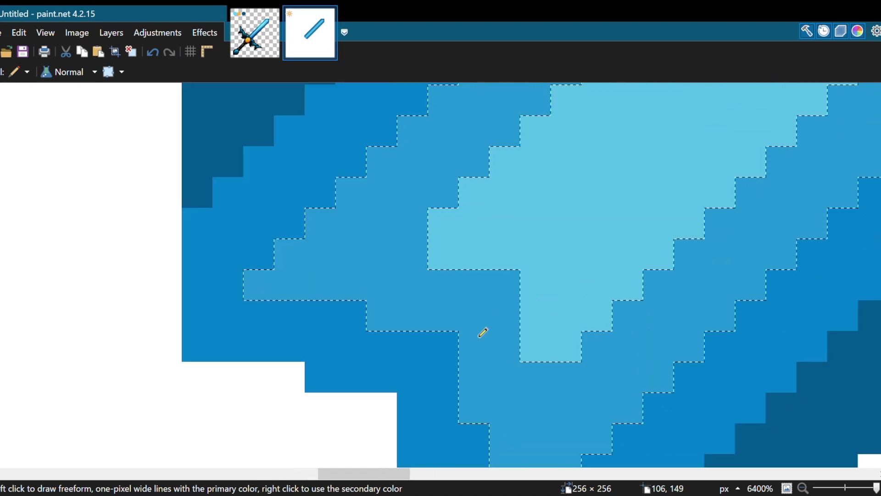
left_click(476, 322)
- Fill the medium-blue band with light cyan using the Paint Bucket
key("f")
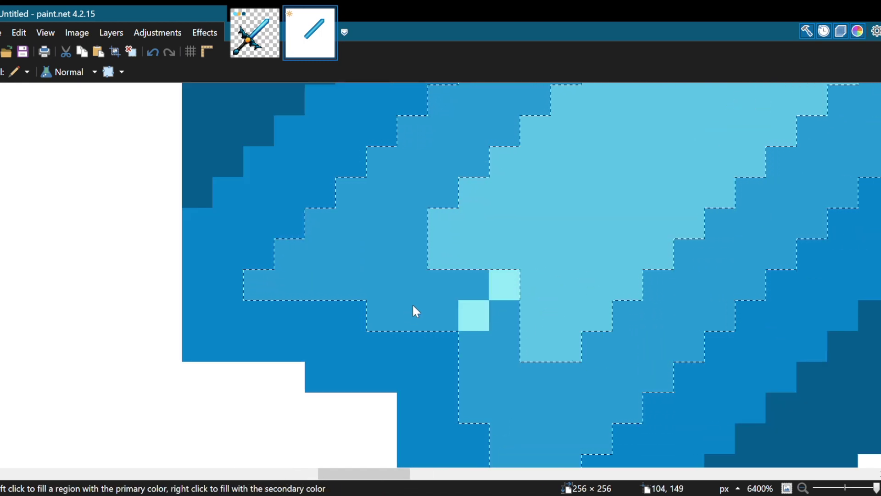
left_click(412, 305)
scroll(390, 346, "down", 8)
scroll(386, 357, "down", 4)
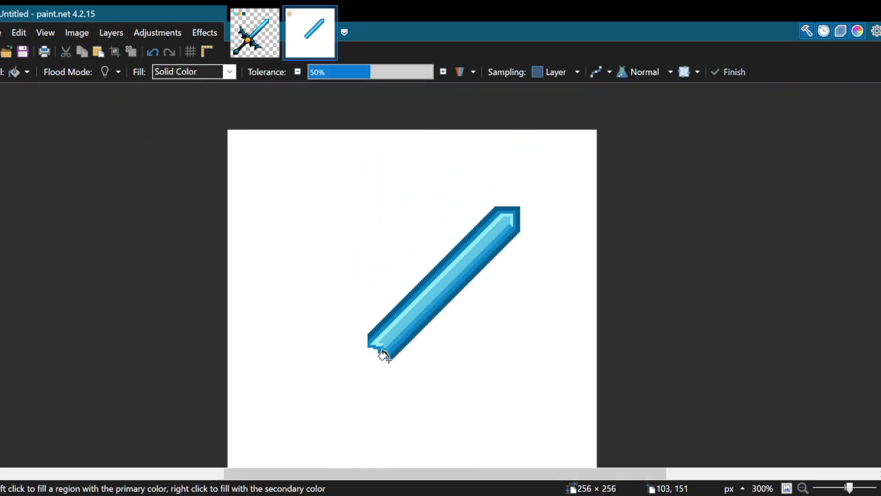
scroll(419, 330, "up", 2)
scroll(607, 158, "up", 4)
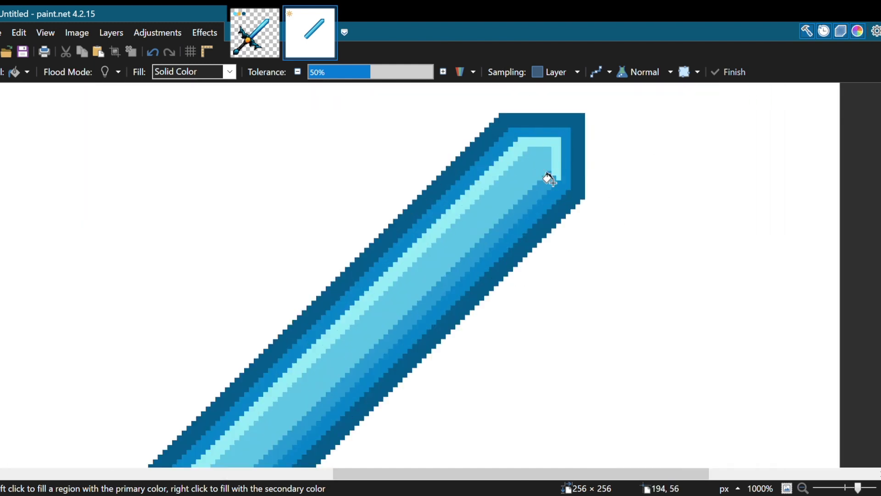
scroll(579, 188, "up", 1)
scroll(568, 207, "down", 4)
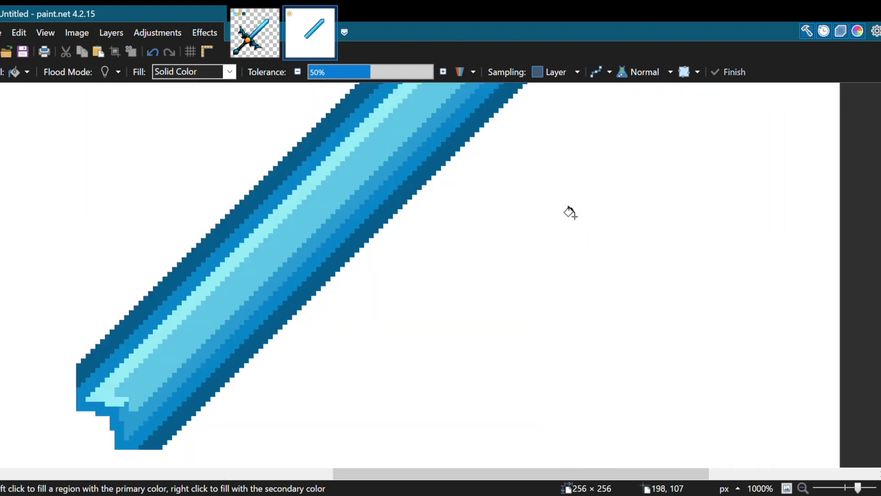
scroll(283, 427, "left", 4)
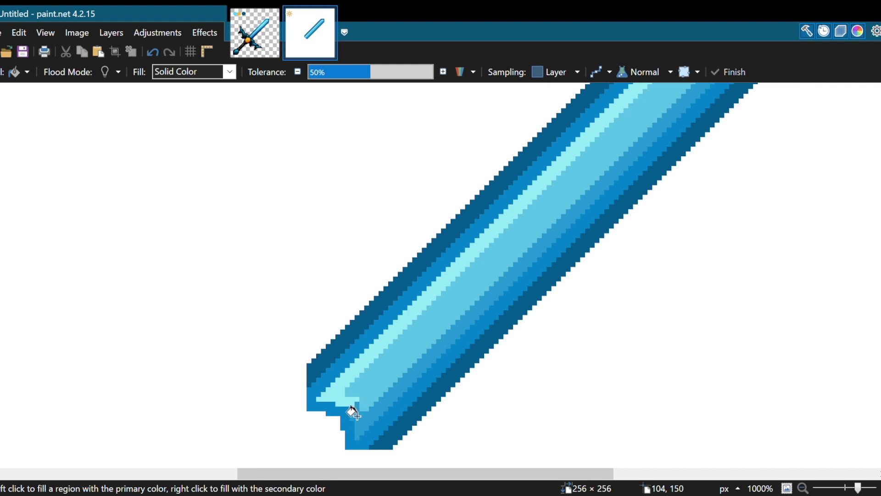
scroll(354, 413, "down", 2)
scroll(593, 254, "down", 1)
scroll(642, 145, "up", 2)
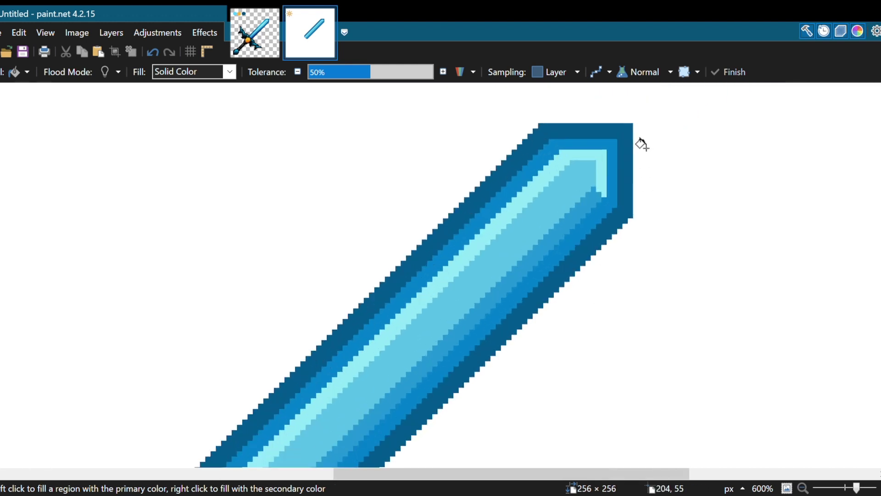
- Magic Wand select the pale highlight stripe and set the eraser size to 50
key("s")
left_click(606, 186)
key("e")
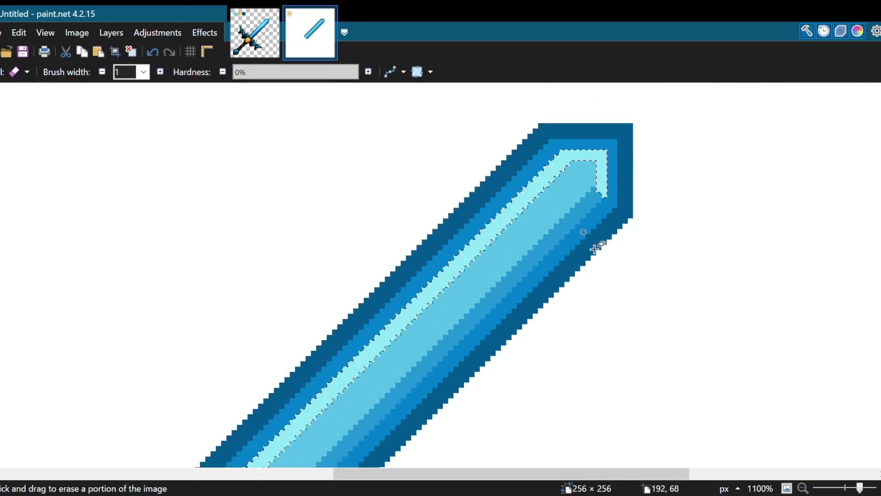
left_click(145, 74)
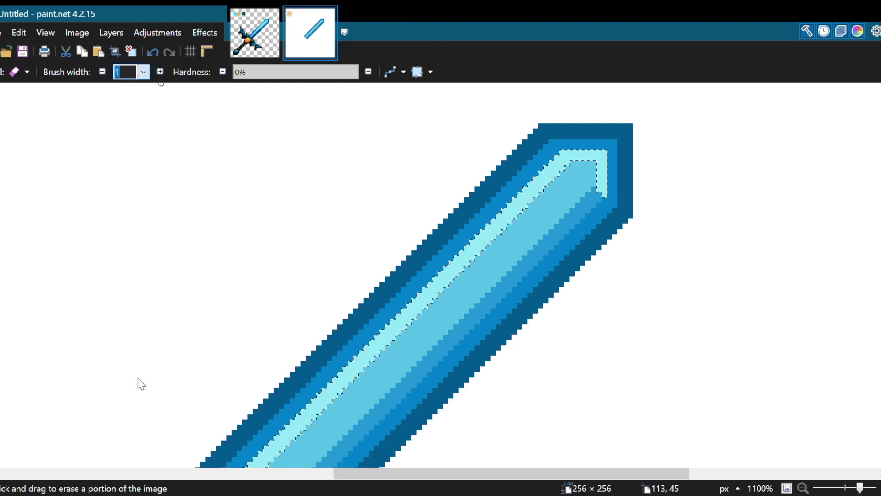
type("50")
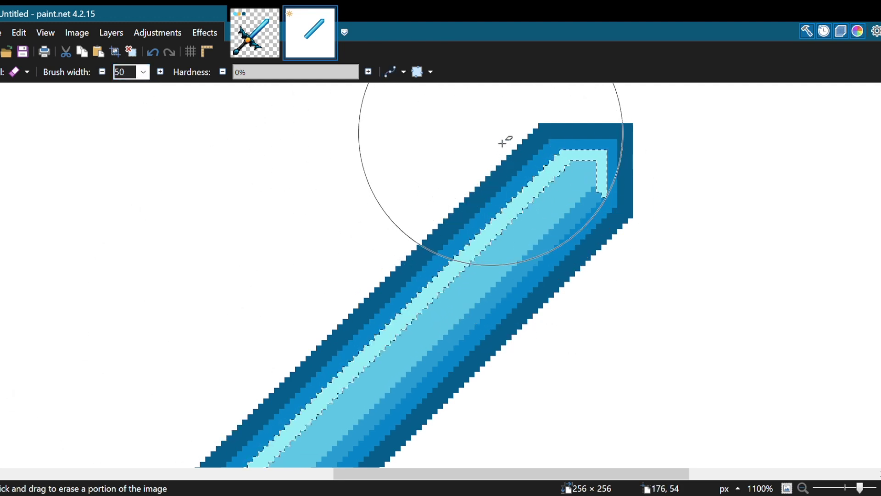
scroll(504, 140, "down", 3)
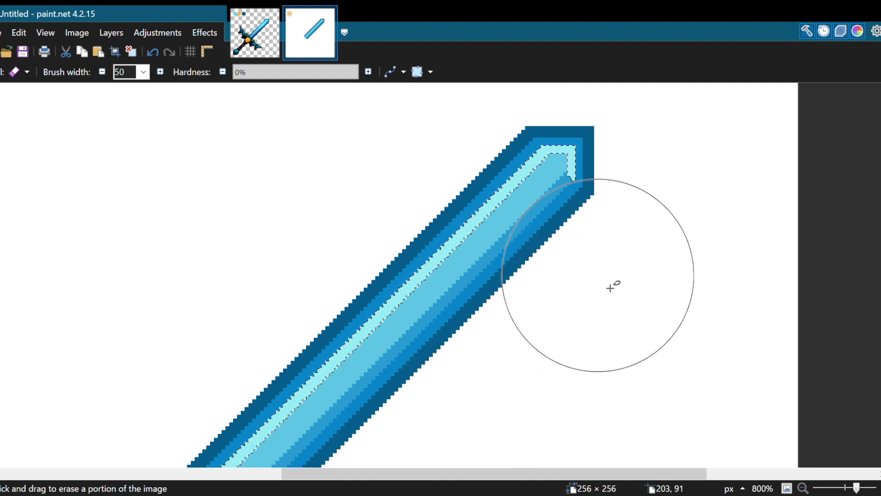
scroll(612, 271, "up", 3)
scroll(661, 350, "down", 1)
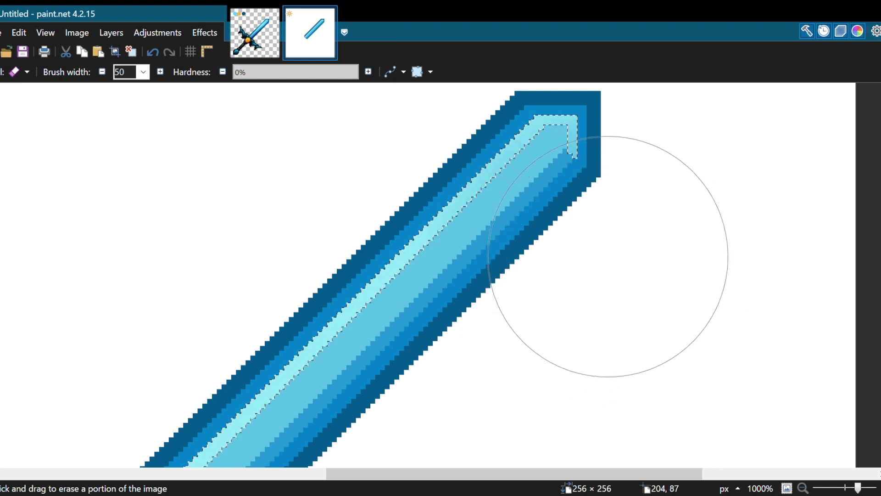
scroll(610, 137, "up", 4, "ctrl")
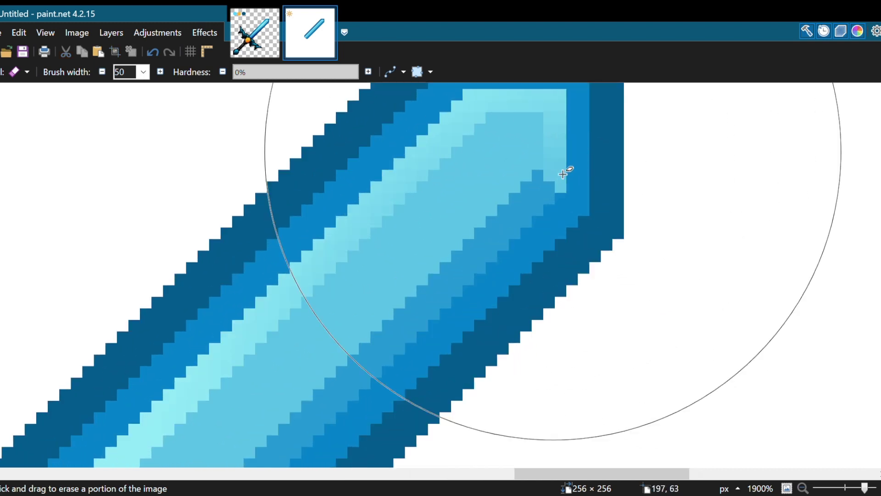
scroll(633, 178, "down", 12, "ctrl")
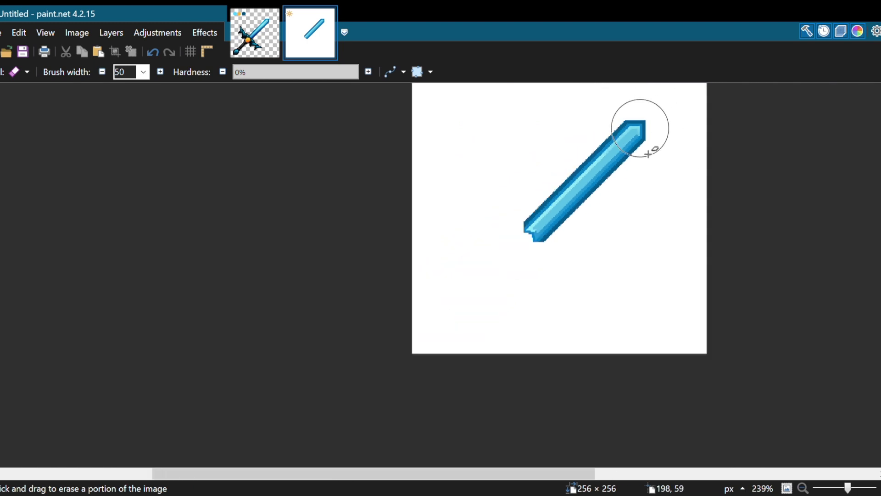
scroll(572, 222, "up", 6, "ctrl")
scroll(559, 305, "up", 3, "ctrl")
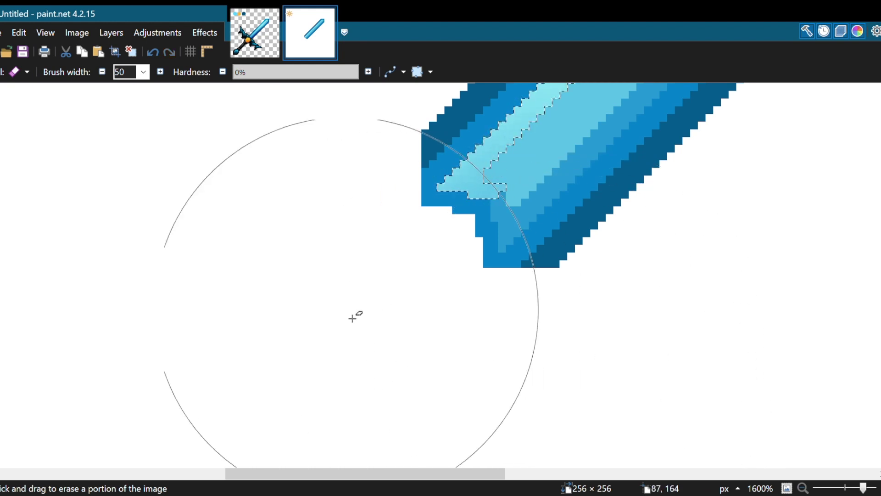
scroll(377, 374, "down", 6, "ctrl")
scroll(399, 376, "up", 3, "ctrl")
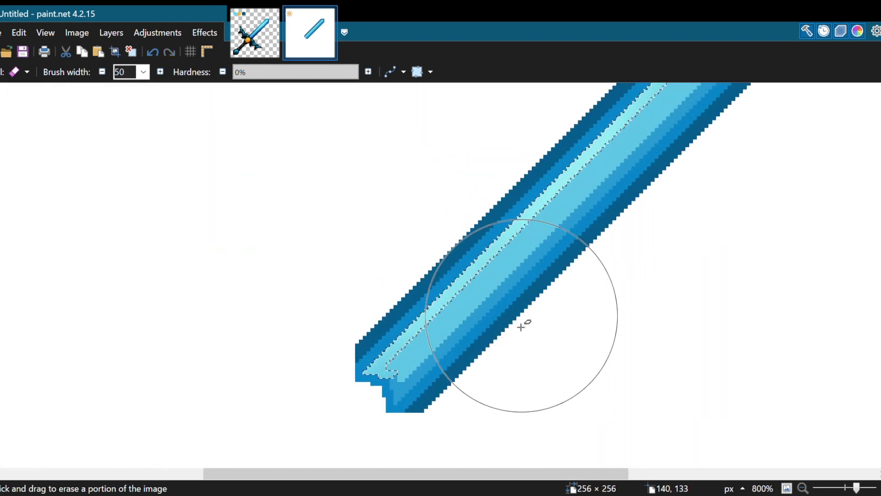
scroll(521, 327, "down", 3, "ctrl")
scroll(559, 233, "up", 2, "ctrl")
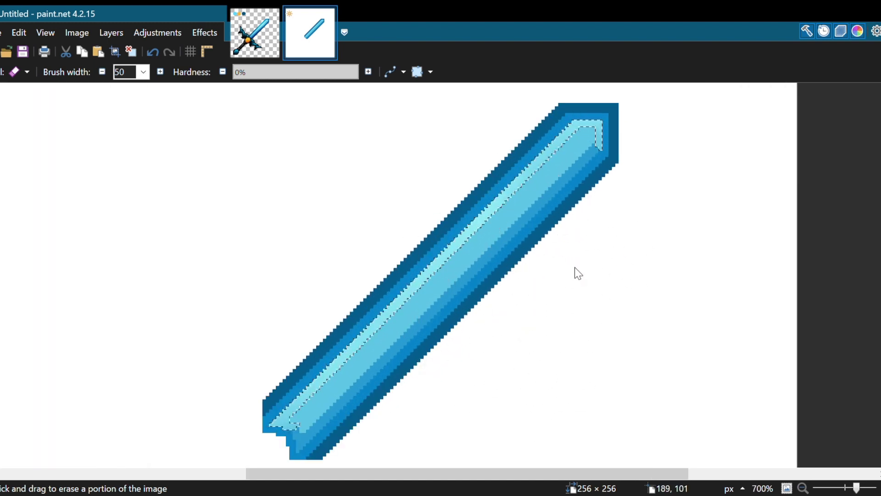
scroll(460, 364, "up", 2, "ctrl")
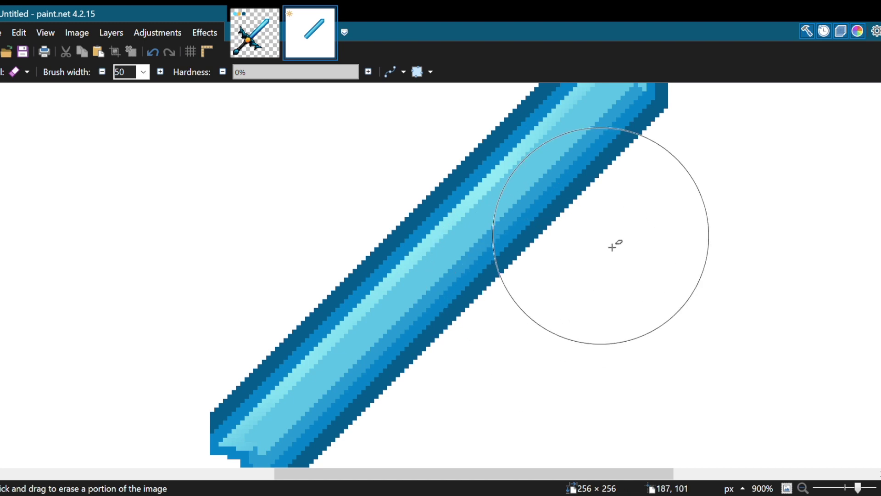
scroll(613, 247, "down", 2, "ctrl")
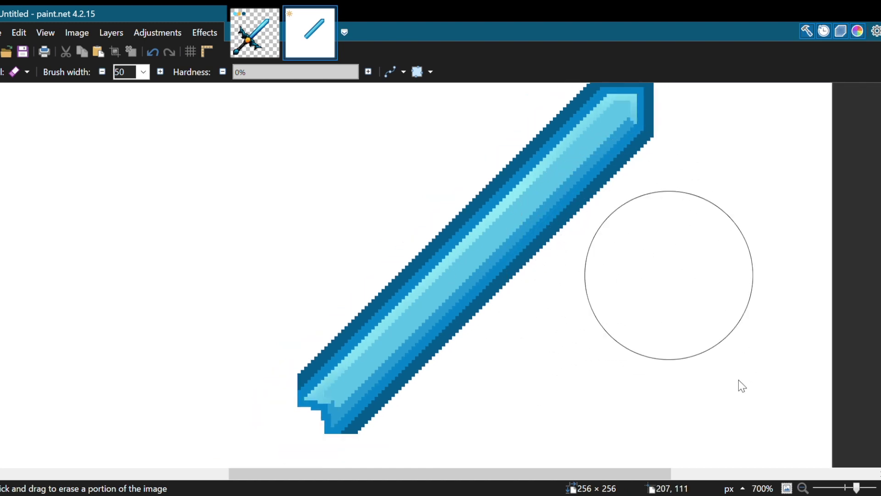
scroll(586, 174, "up", 5, "ctrl")
- Magic-wand select the medium-blue stripe along the blade, then switch to the Eraser
key("s")
left_click(563, 201)
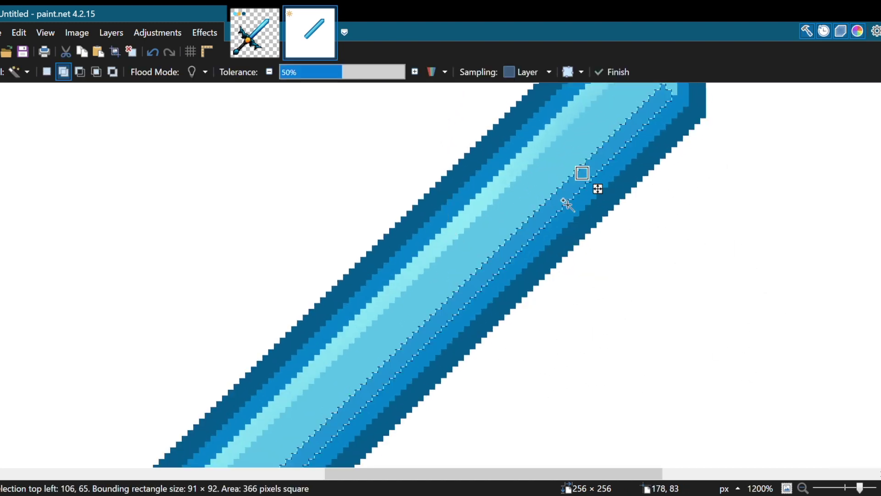
scroll(564, 200, "down", 3, "ctrl")
key("e")
scroll(574, 215, "up", 2)
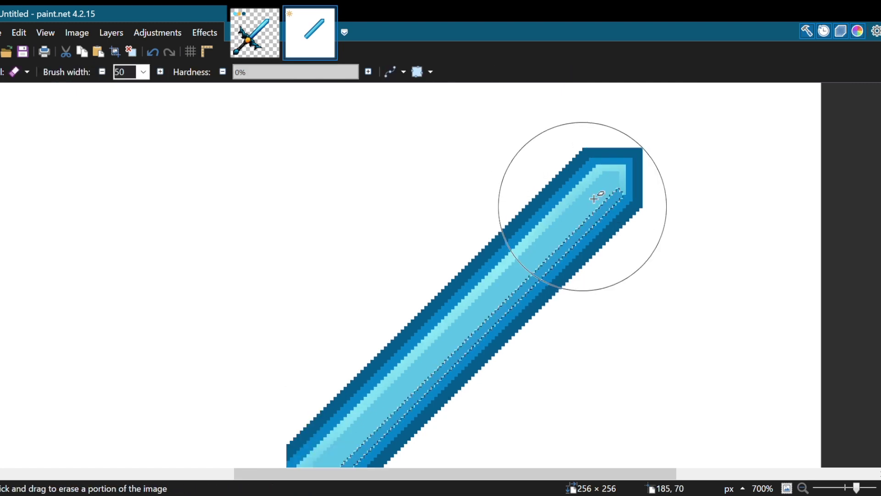
scroll(707, 227, "up", 2)
scroll(629, 167, "up", 3)
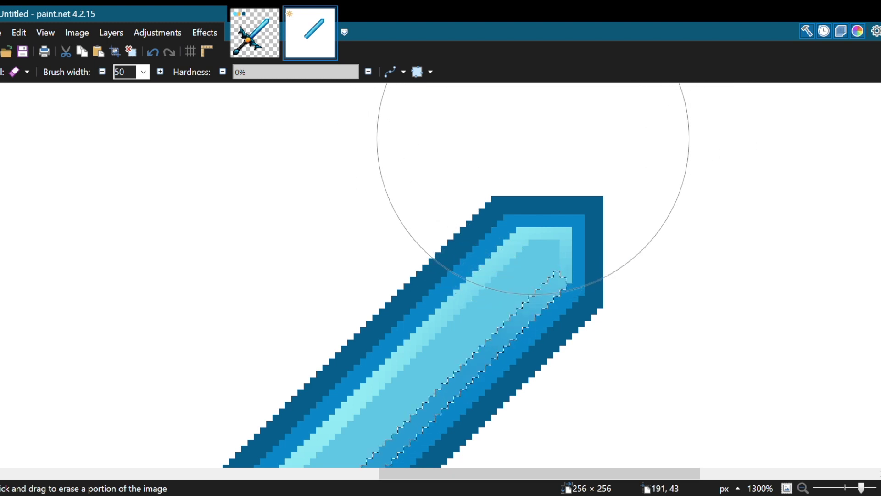
- Deselect the blade, undo to restore the selection once, then deselect it again
key("ctrl+d")
scroll(596, 257, "up", 3)
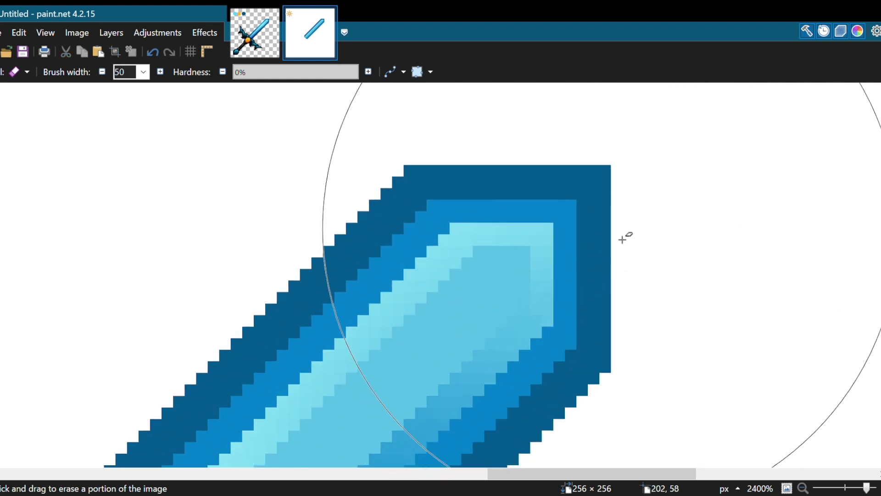
scroll(615, 229, "down", 3)
key("ctrl+z")
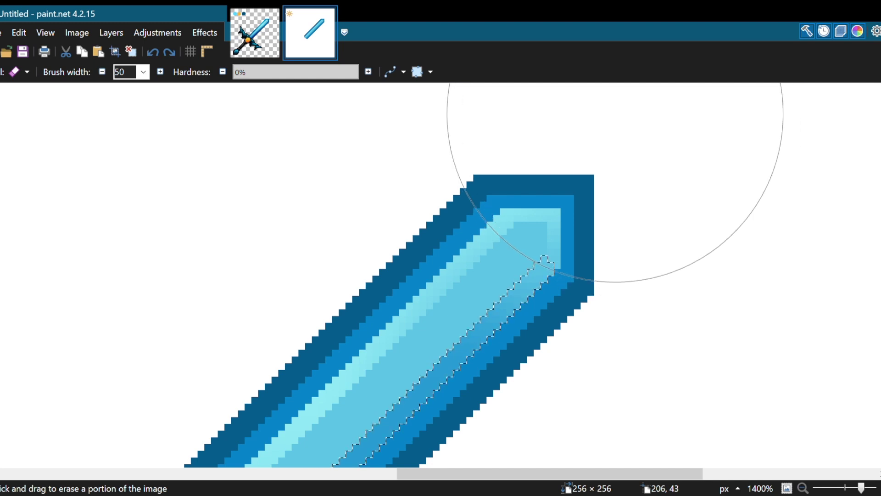
scroll(613, 169, "up", 2)
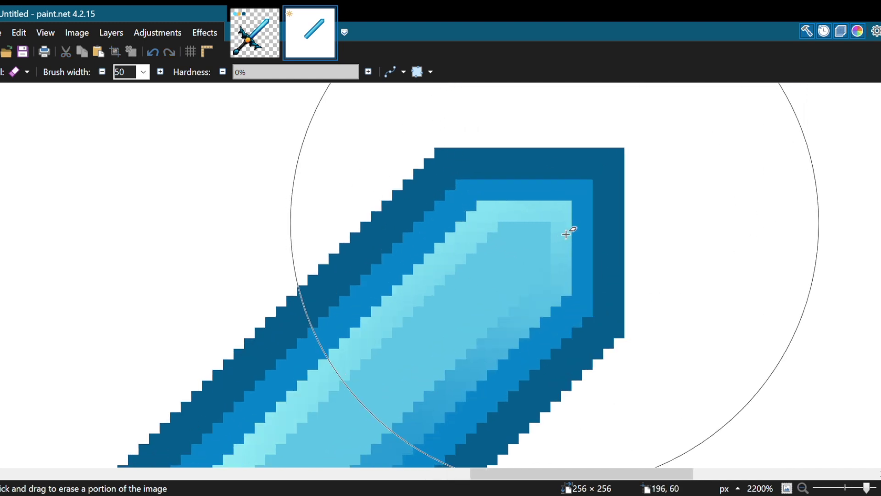
scroll(567, 230, "down", 4)
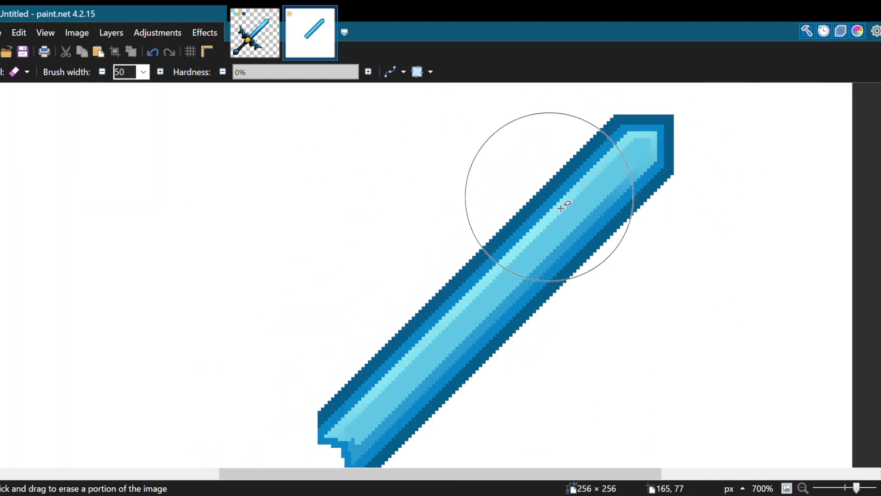
scroll(456, 262, "down", 2)
scroll(423, 342, "up", 4)
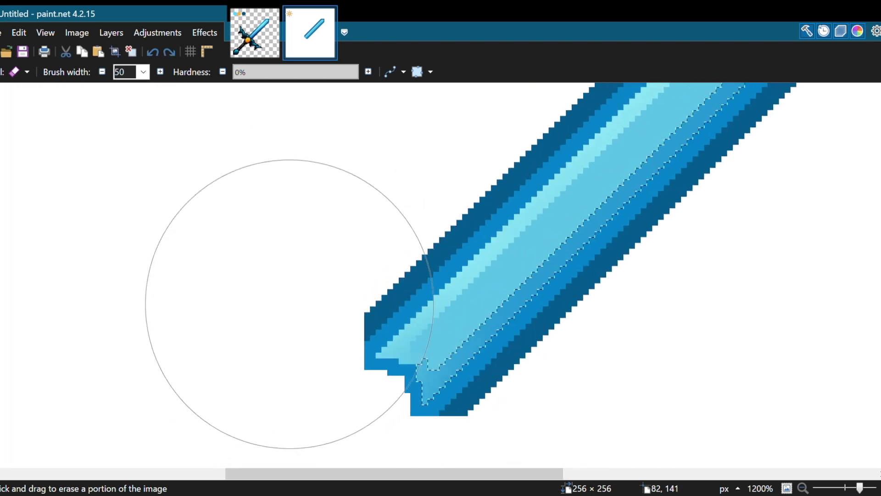
scroll(280, 304, "down", 3)
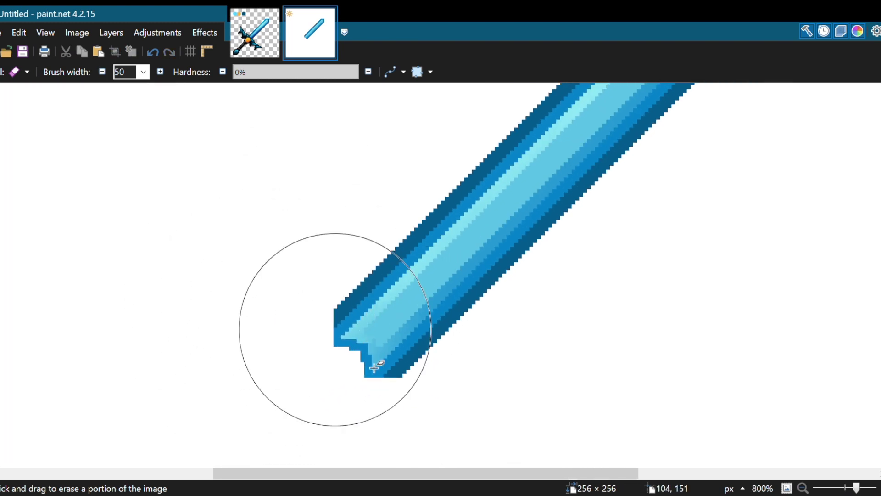
scroll(374, 324, "up", 2)
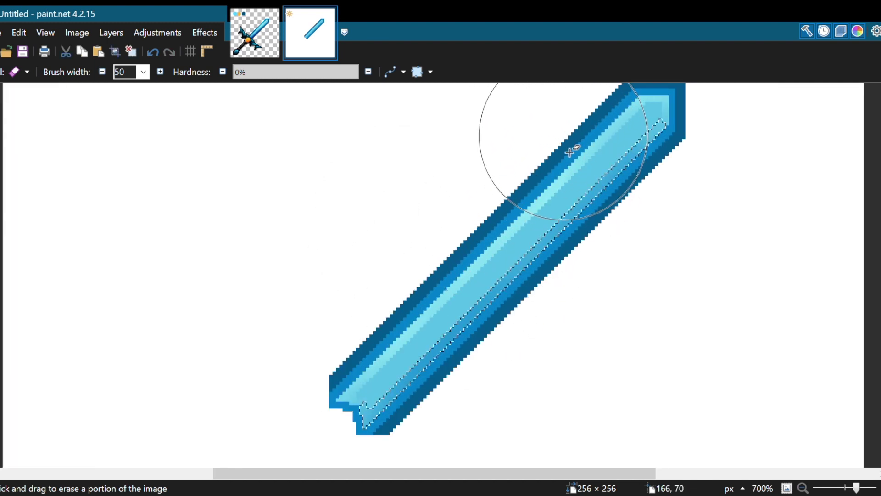
key("ctrl+d")
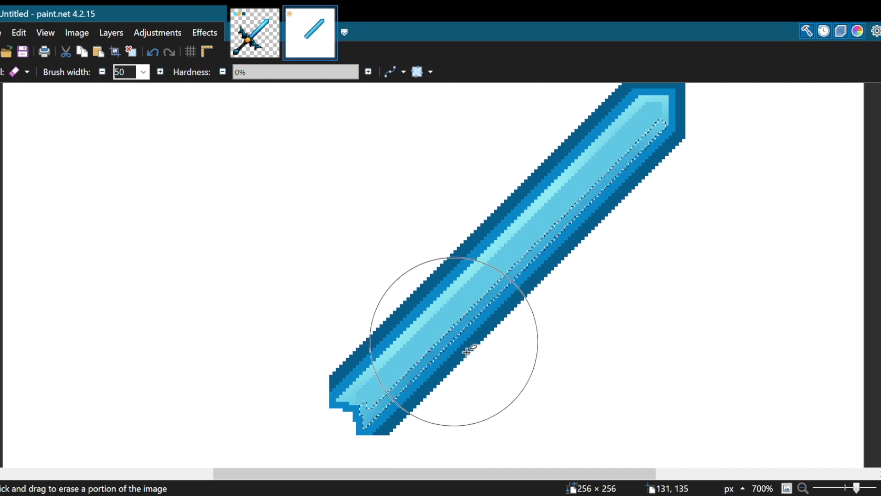
scroll(518, 294, "down", 2)
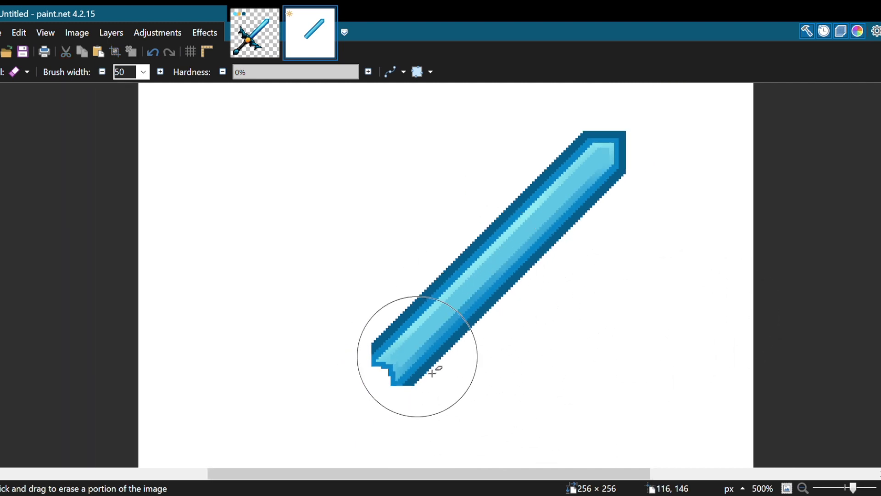
scroll(413, 377, "up", 2)
scroll(455, 400, "down", 3)
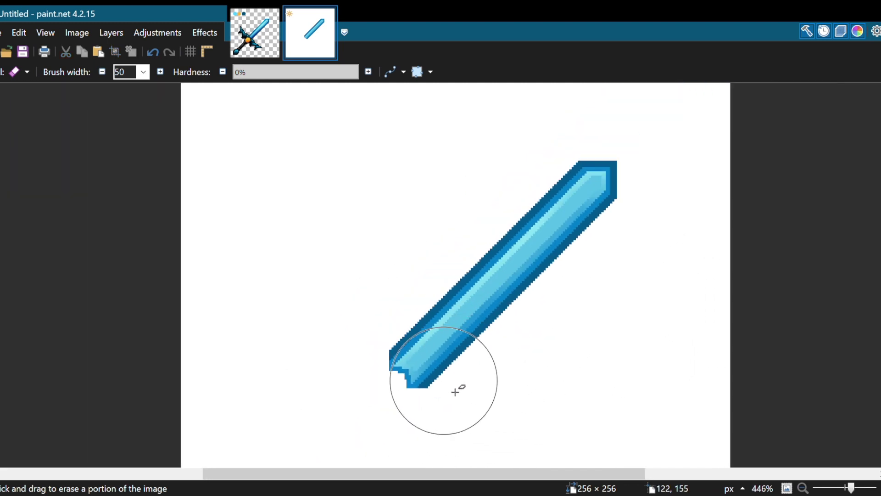
scroll(437, 358, "up", 1)
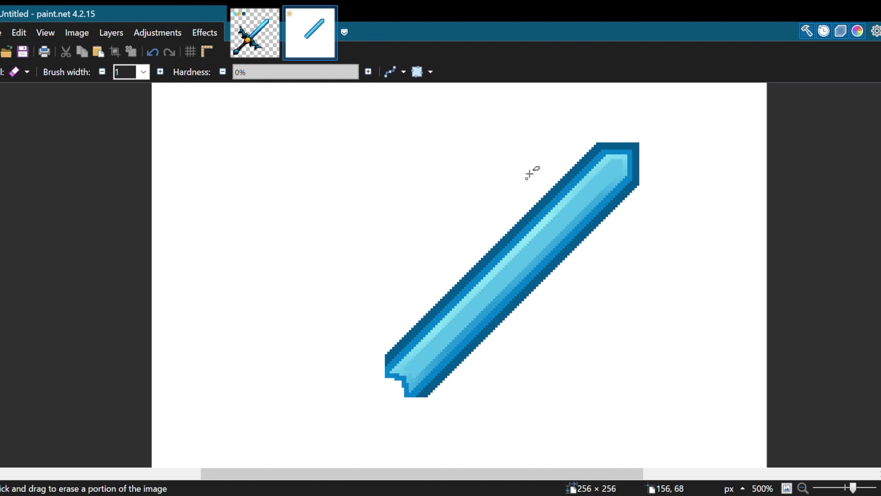
scroll(532, 175, "down", 1)
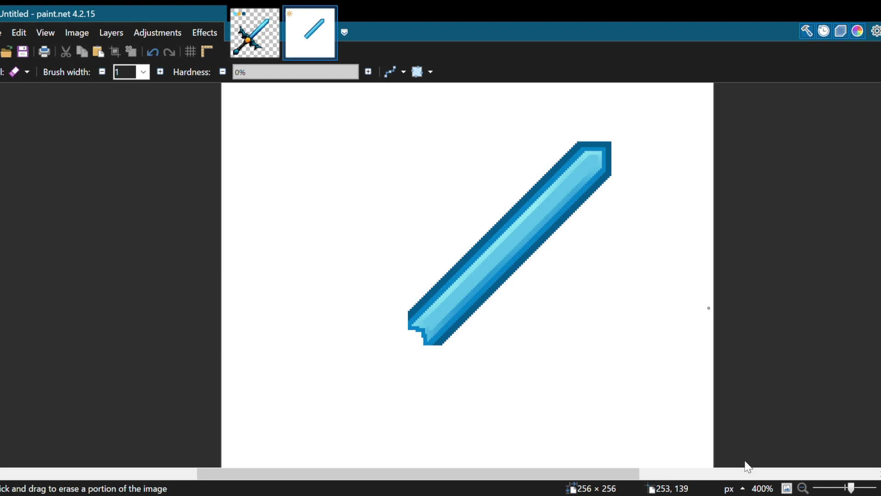
- With the Line tool, draw a thin diagonal line from the canvas's bottom-left to top-right corner
key("p")
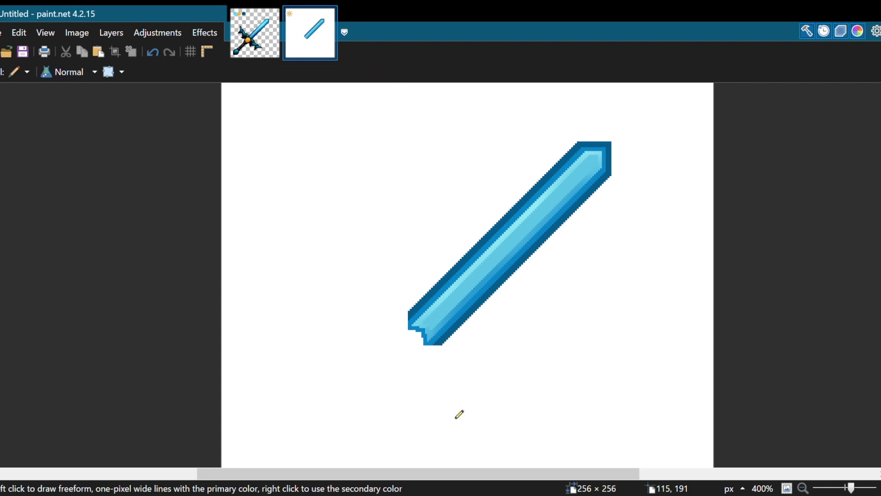
key("o")
scroll(458, 374, "down", 2)
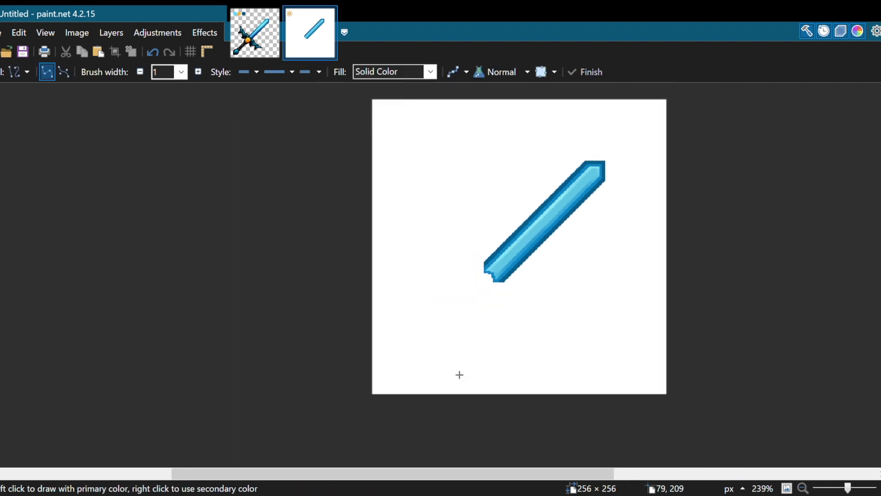
scroll(369, 400, "up", 5)
left_click_drag(375, 408, 540, 259)
scroll(539, 258, "down", 5)
scroll(438, 284, "up", 4)
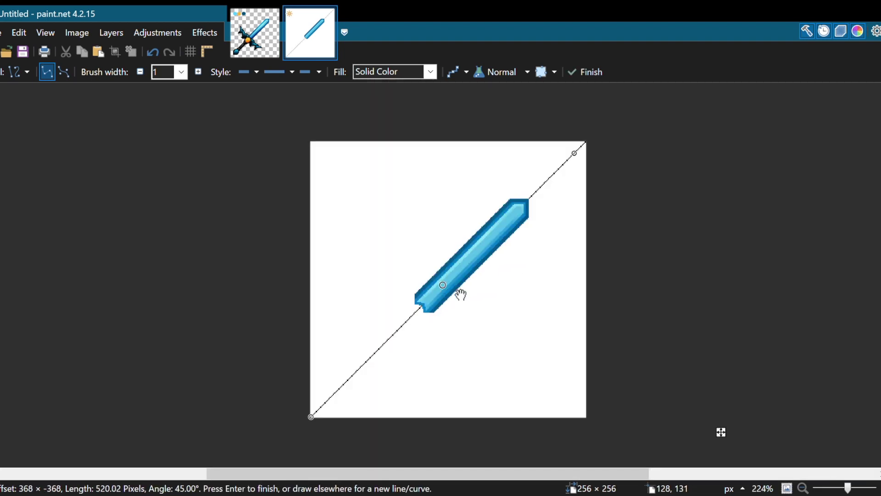
scroll(416, 281, "up", 2)
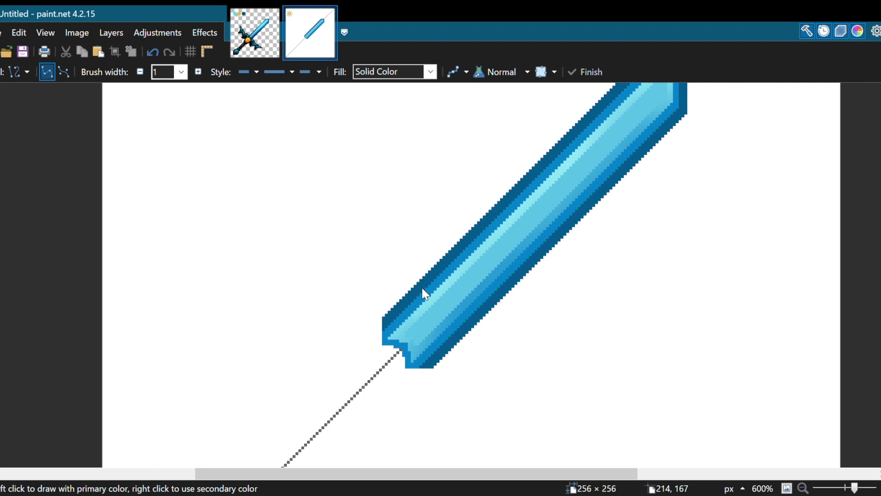
scroll(503, 261, "down", 2)
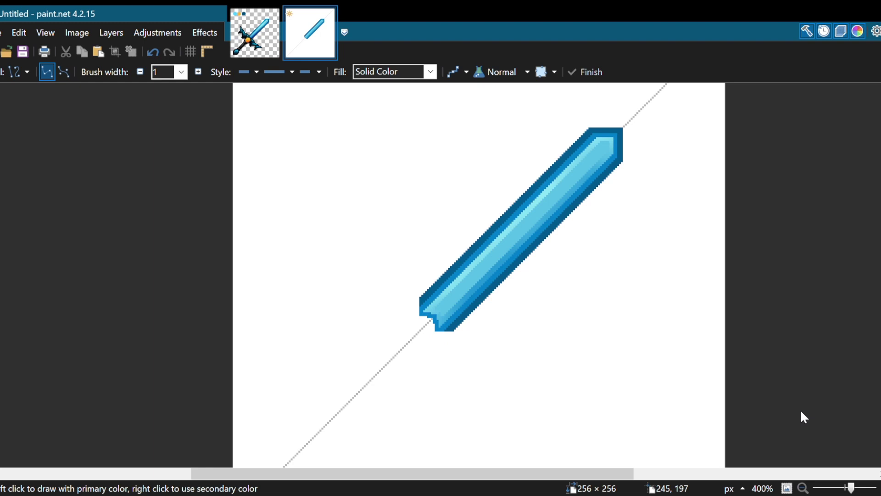
- Magic-wand select the blade, then intersect it down to the blade's lower half
key("s")
left_click(507, 262)
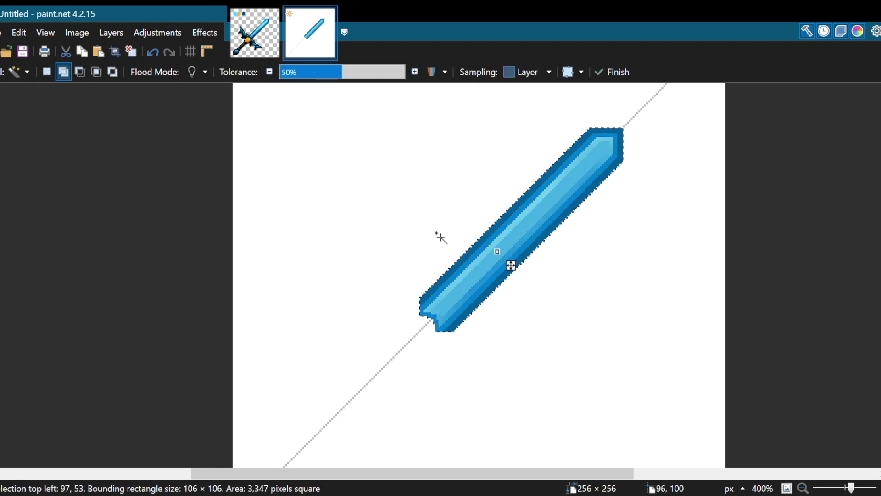
scroll(509, 262, "up", 2)
scroll(518, 261, "down", 1)
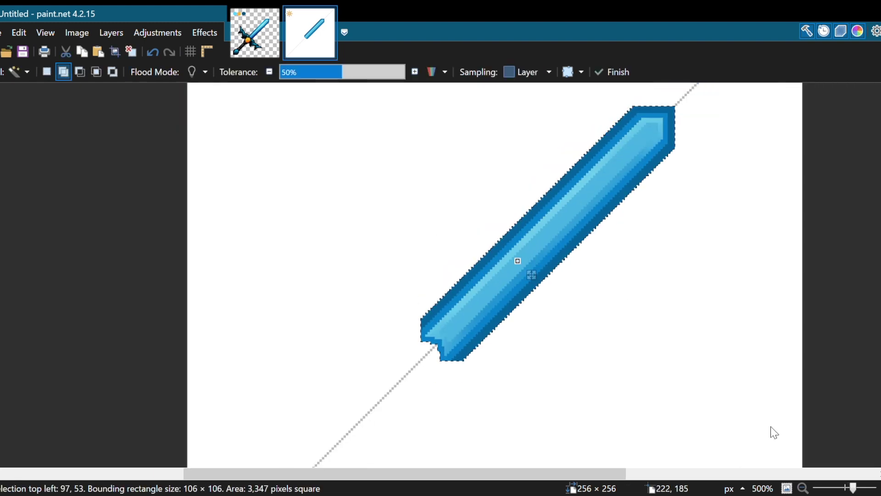
left_click(96, 72)
left_click(551, 289)
key("s")
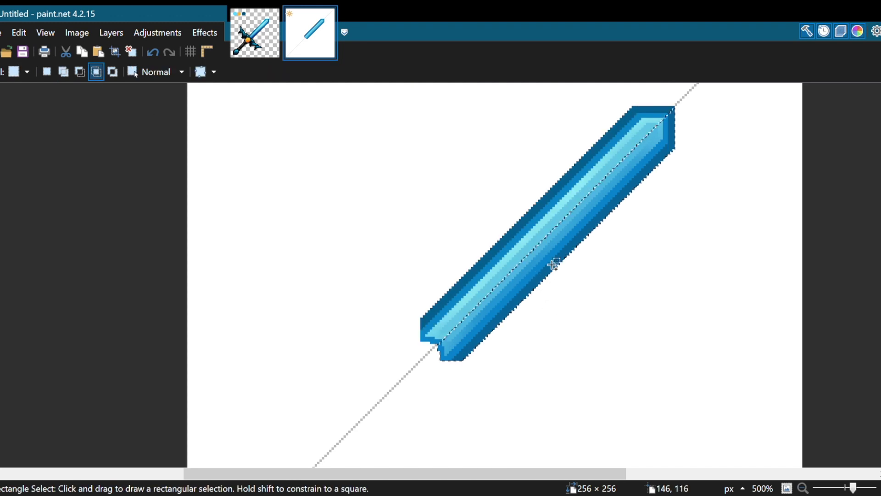
scroll(534, 228, "up", 2)
scroll(486, 342, "up", 2)
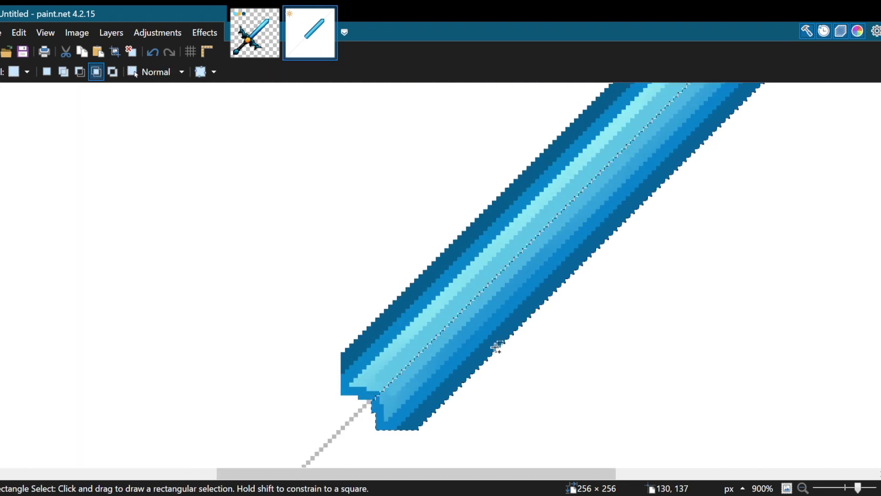
scroll(473, 340, "down", 3)
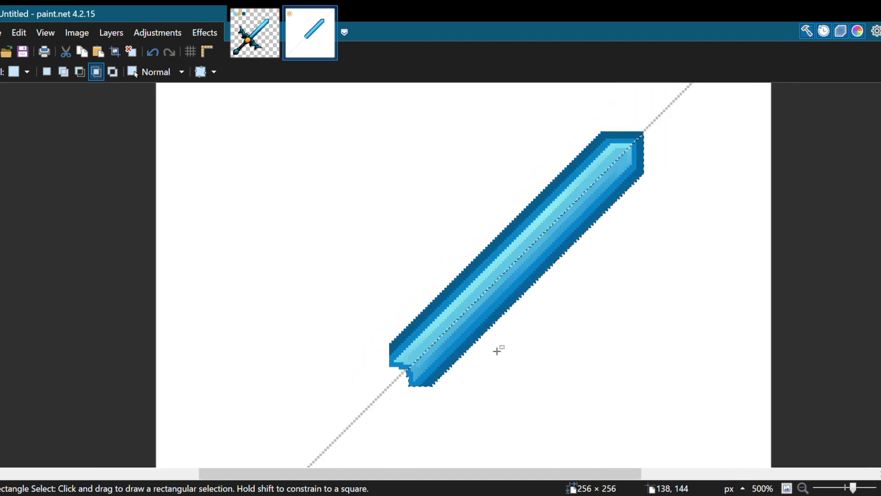
- Fill the selected lower half black with the Paint Bucket, then undo twice back to the lighter blue shading
key("f")
scroll(480, 321, "up", 2)
left_click(480, 319)
scroll(480, 321, "down", 2)
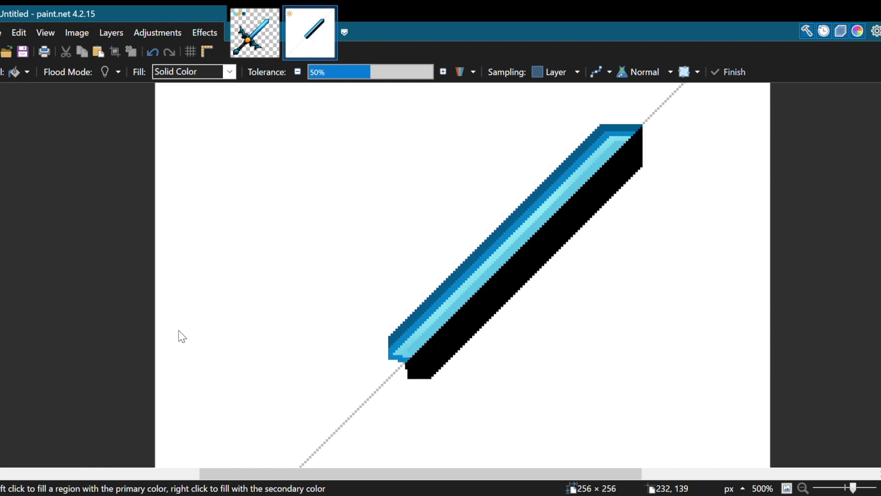
key("ctrl+z")
key("ctrl+z")
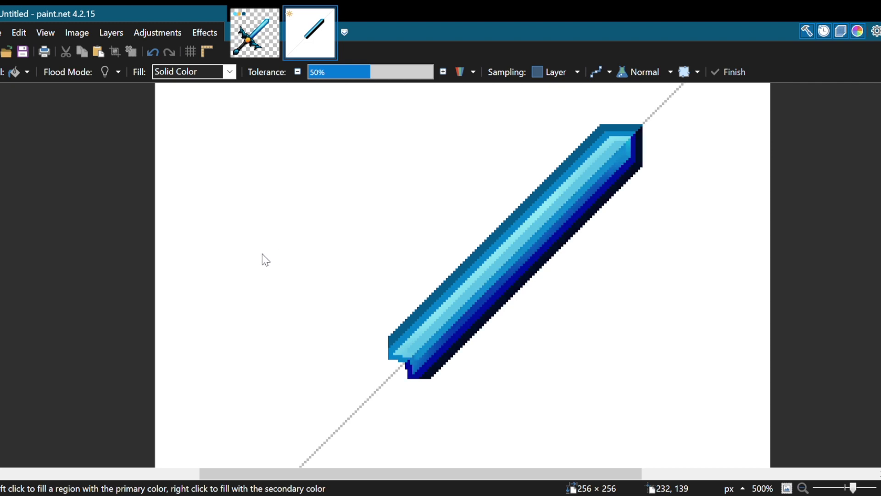
key("ctrl+z")
key("ctrl+z")
key("ctrl+z")
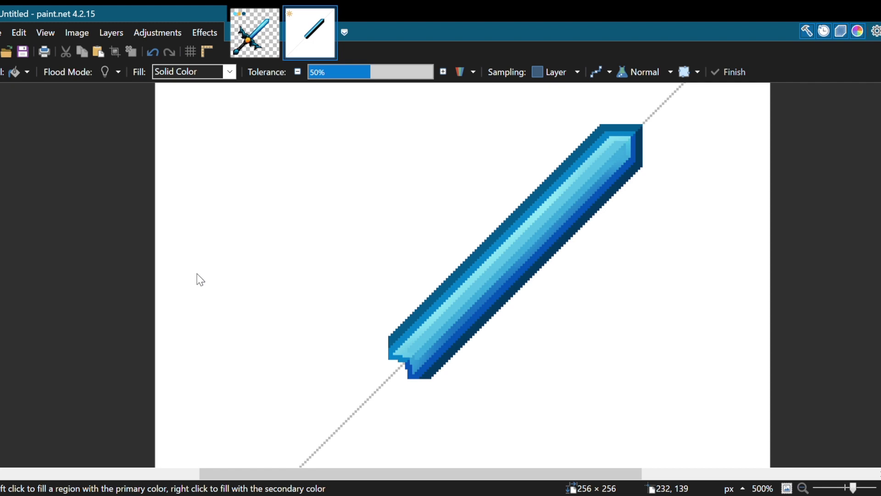
scroll(612, 165, "up", 4)
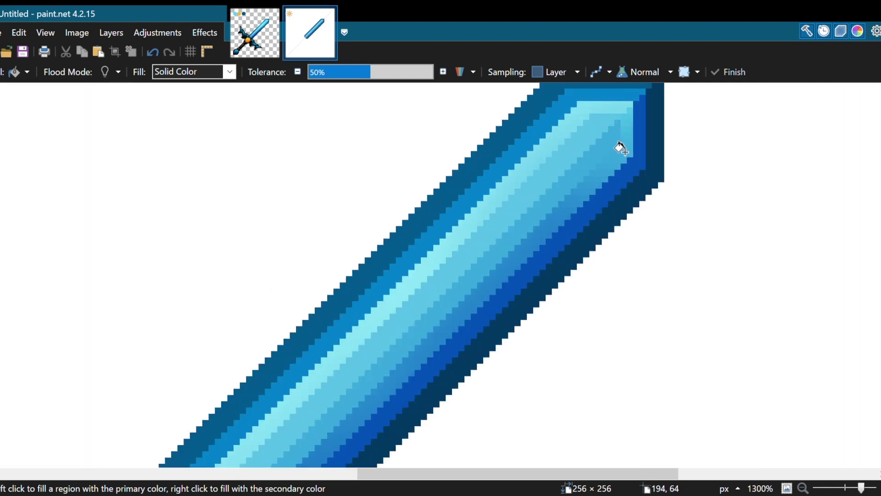
scroll(619, 140, "down", 2)
scroll(658, 165, "down", 2)
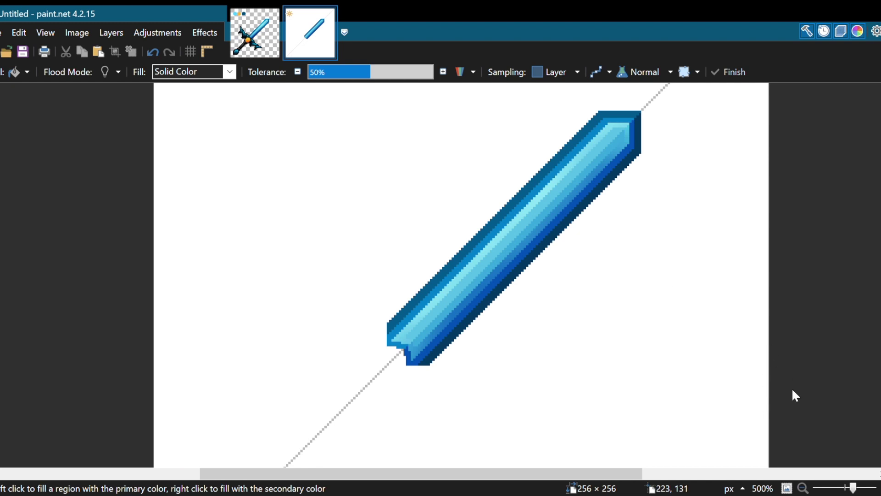
- Union-select the whole blade with the Magic Wand, drag a white-to-black linear gradient across it, and deselect
key("s")
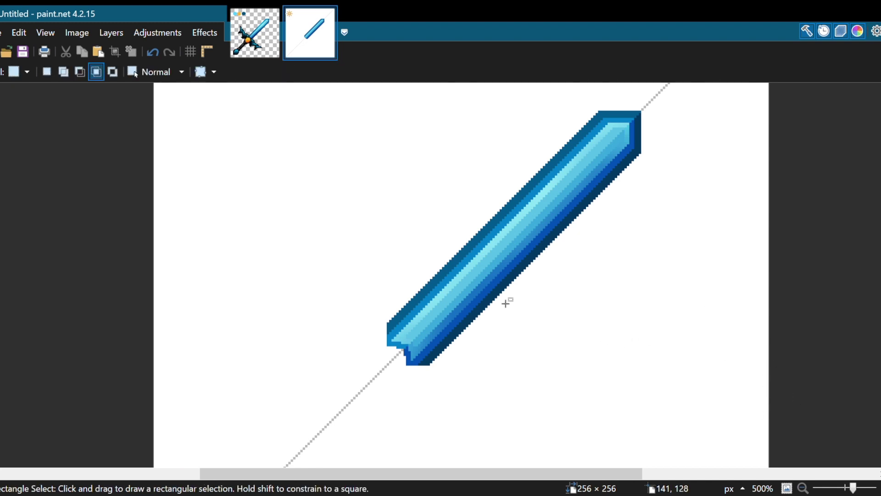
key("s")
key("s")
key("s")
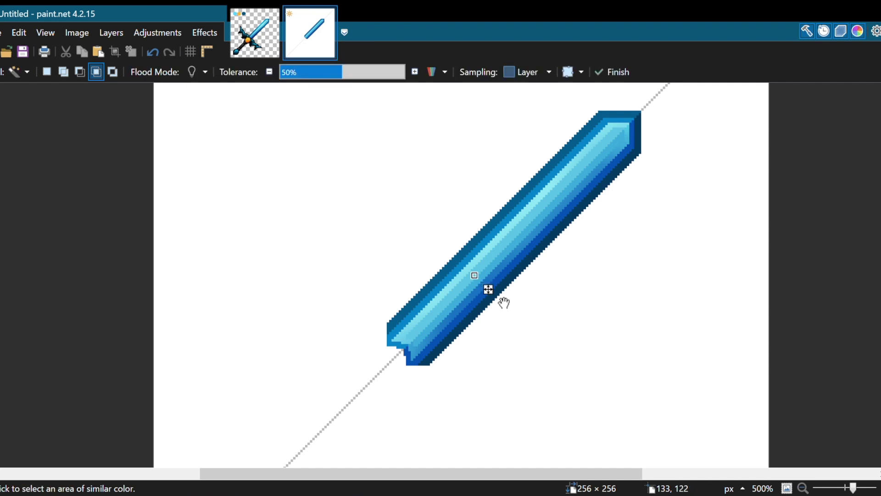
left_click(63, 71)
left_click(481, 274)
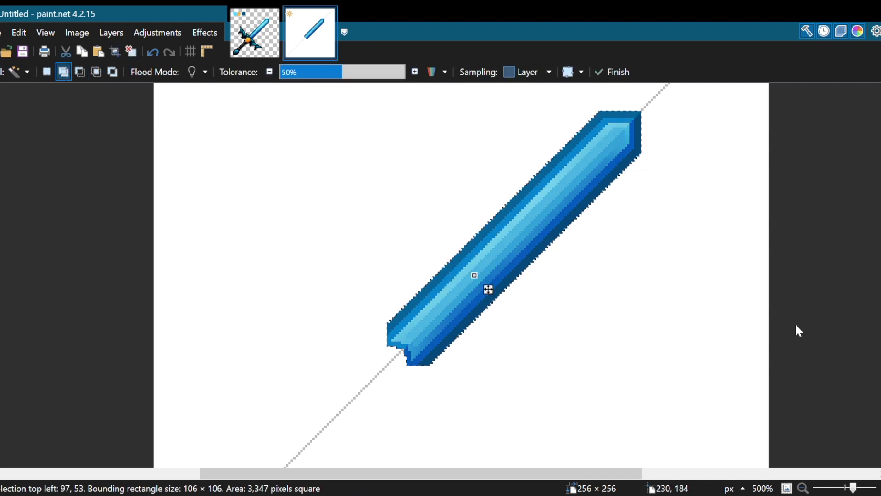
key("g")
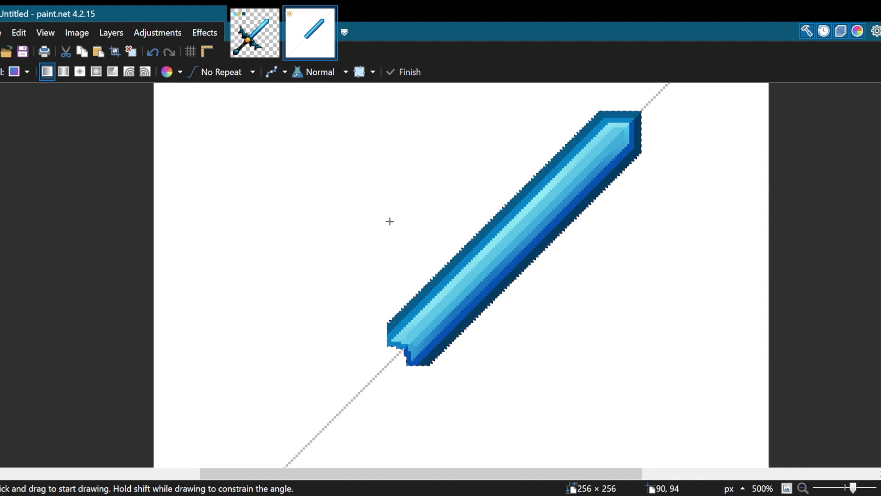
scroll(476, 245, "up", 5)
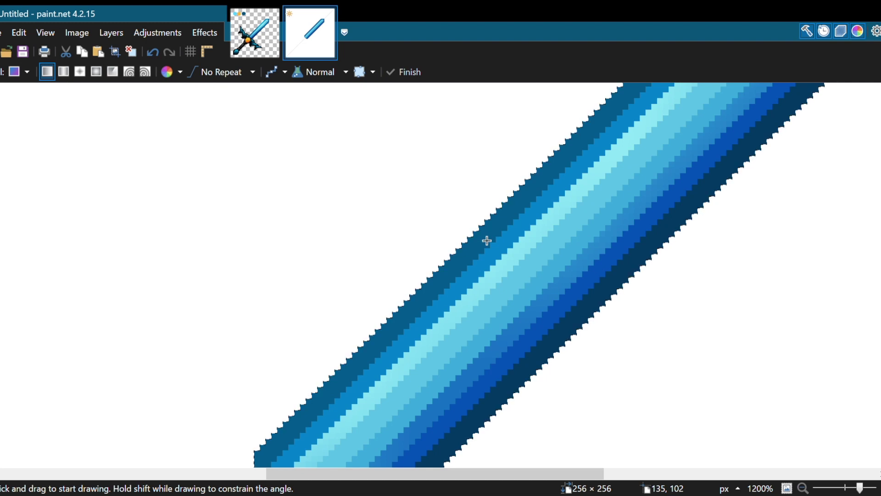
left_click_drag(489, 243, 585, 348)
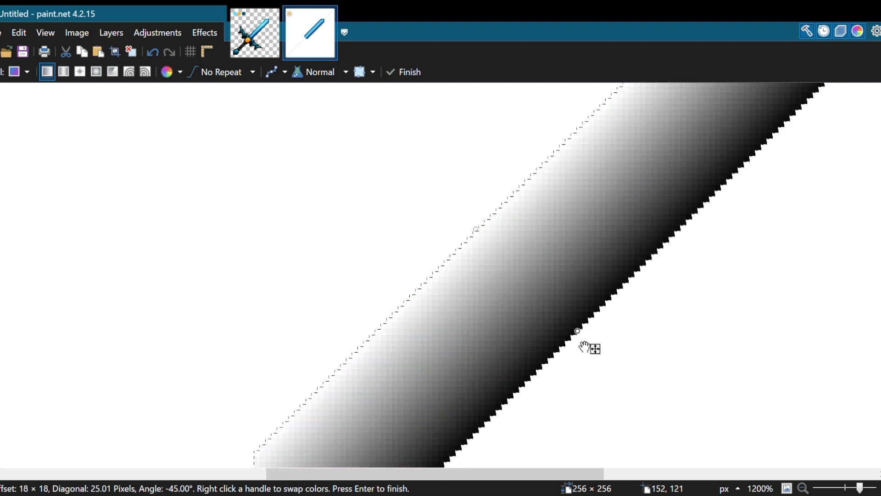
scroll(594, 348, "down", 6)
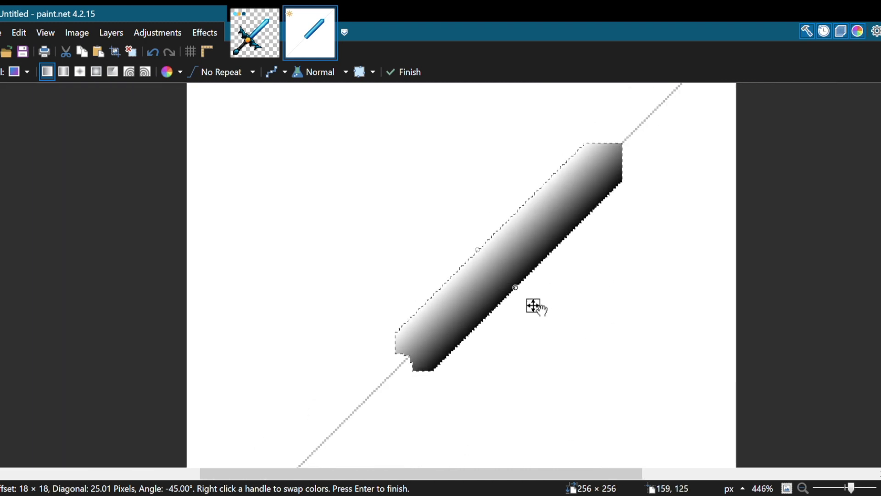
key("ctrl+d")
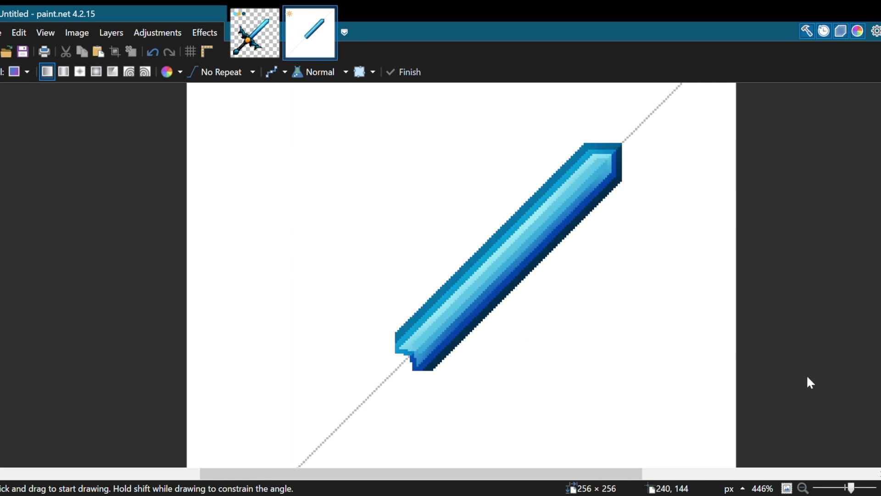
- Select the blade and drag a Linear Reflected gradient from its centre line outward, then commit it
key("s")
left_click(504, 287)
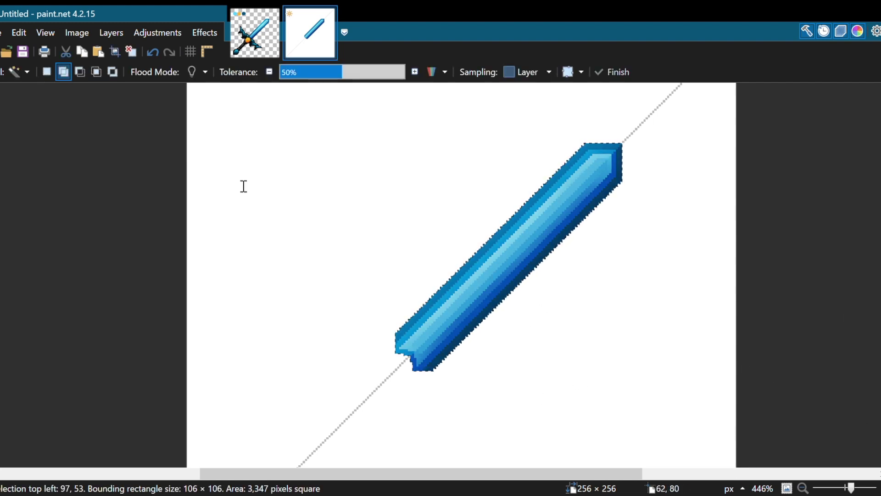
key("g")
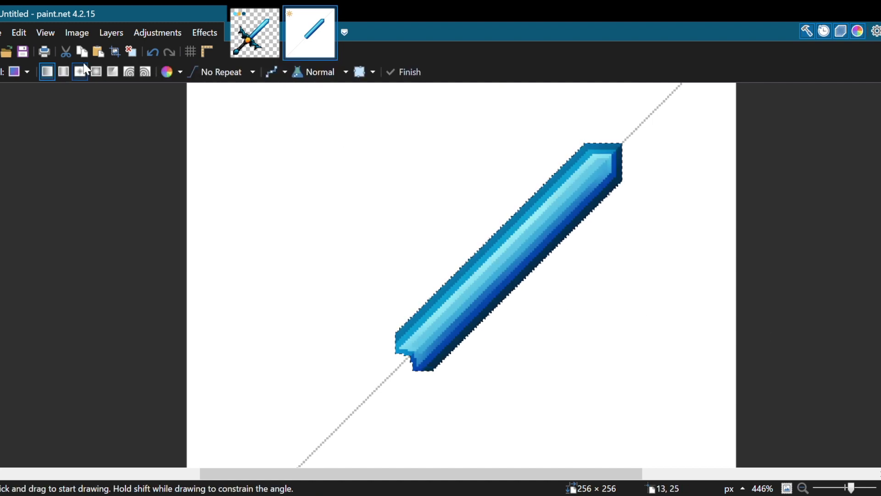
left_click(64, 72)
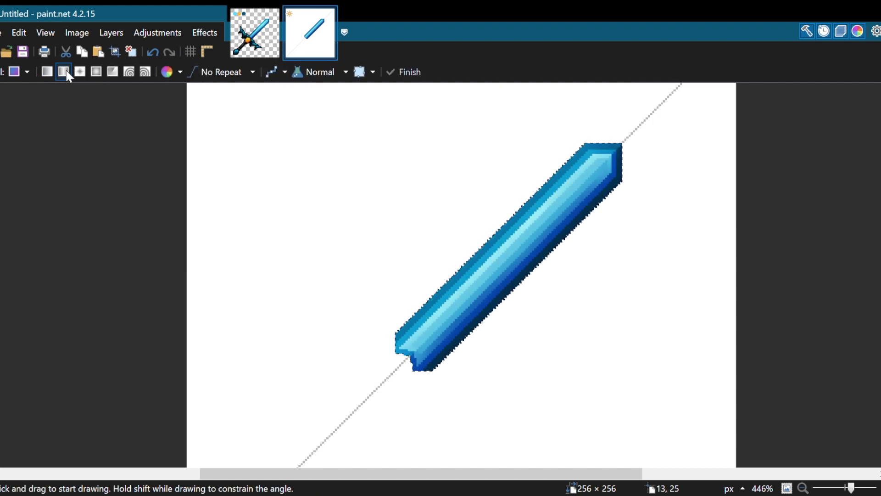
scroll(568, 263, "up", 1)
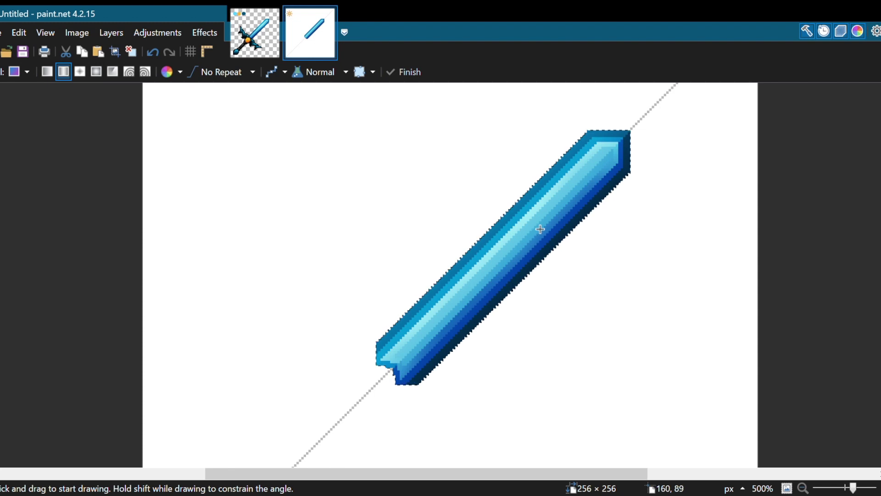
left_click_drag(528, 214, 541, 399)
key("Return")
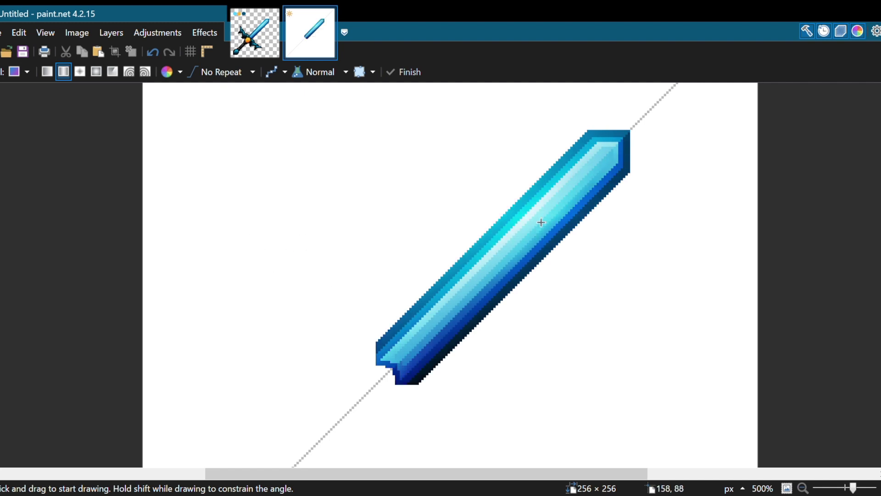
scroll(541, 223, "up", 4)
scroll(618, 209, "down", 5)
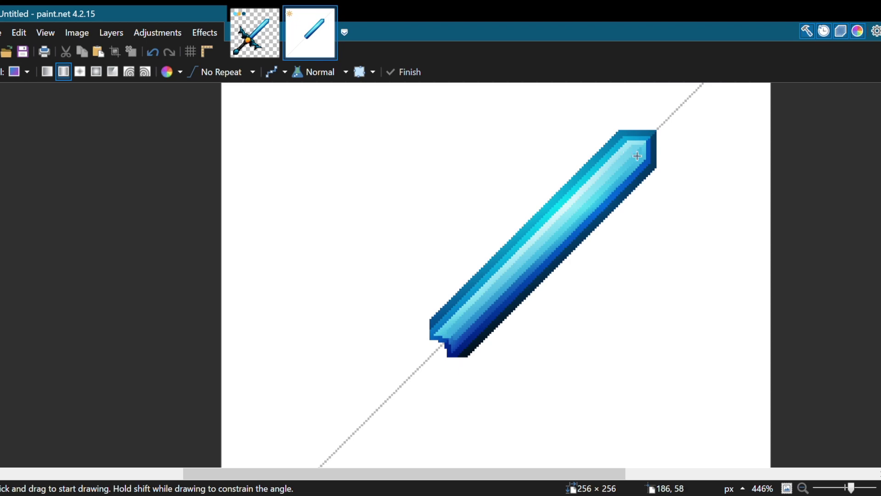
scroll(473, 171, "up", 2)
scroll(478, 187, "down", 2)
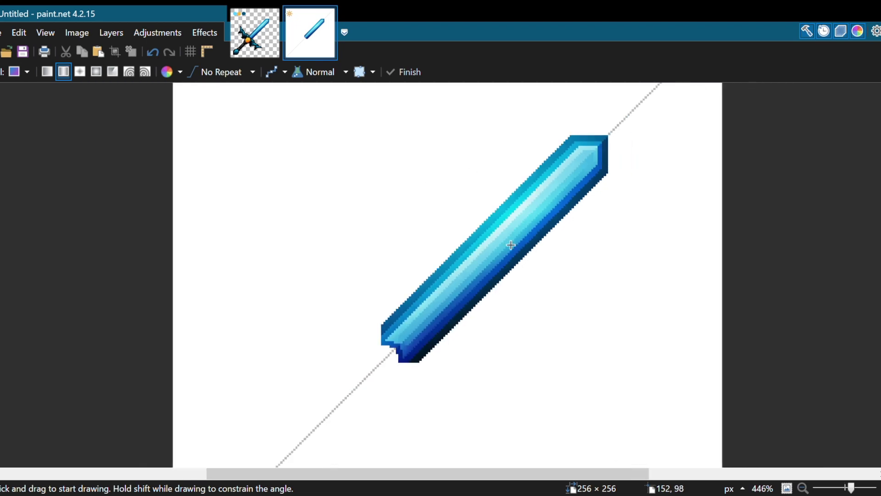
left_click(257, 39)
scroll(500, 252, "up", 2)
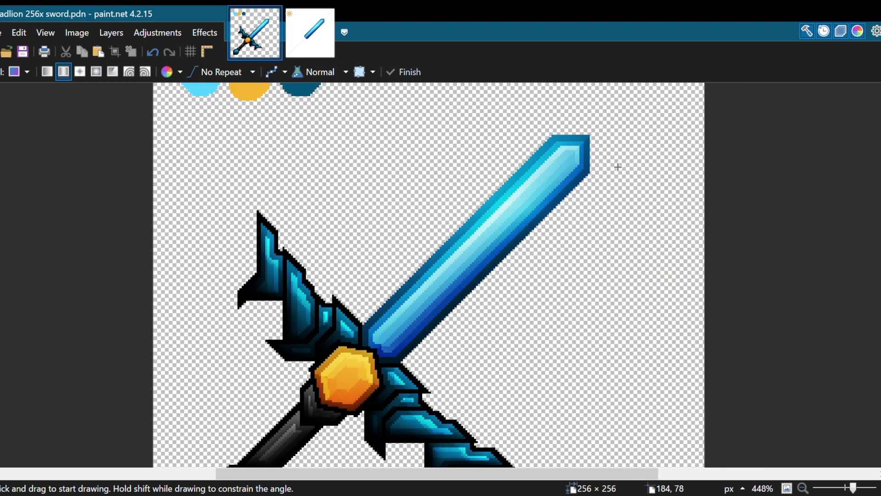
left_click(312, 37)
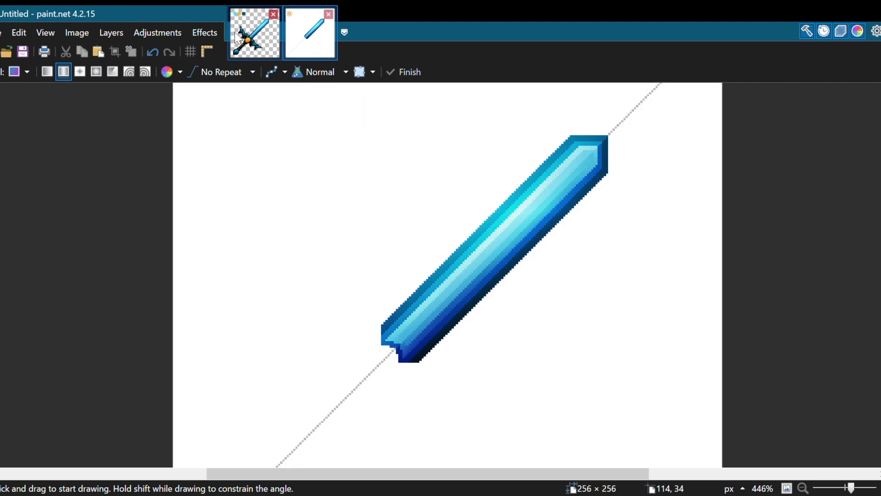
left_click(239, 39)
left_click(316, 48)
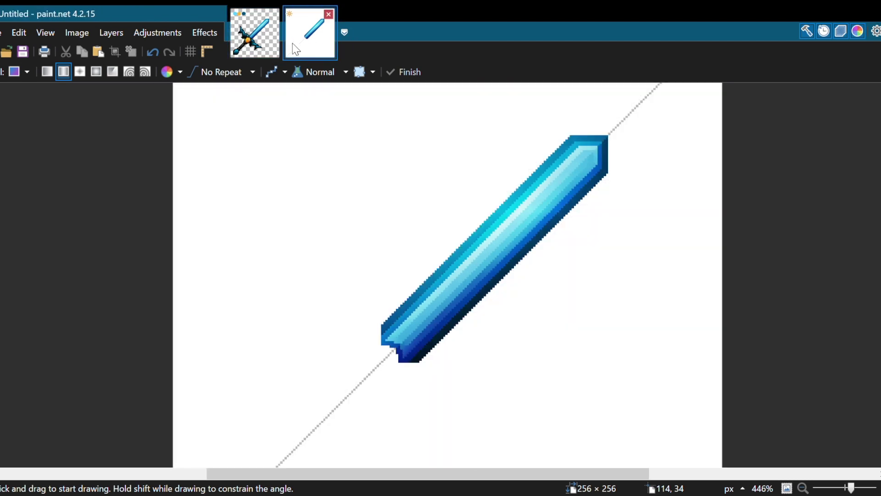
left_click(261, 50)
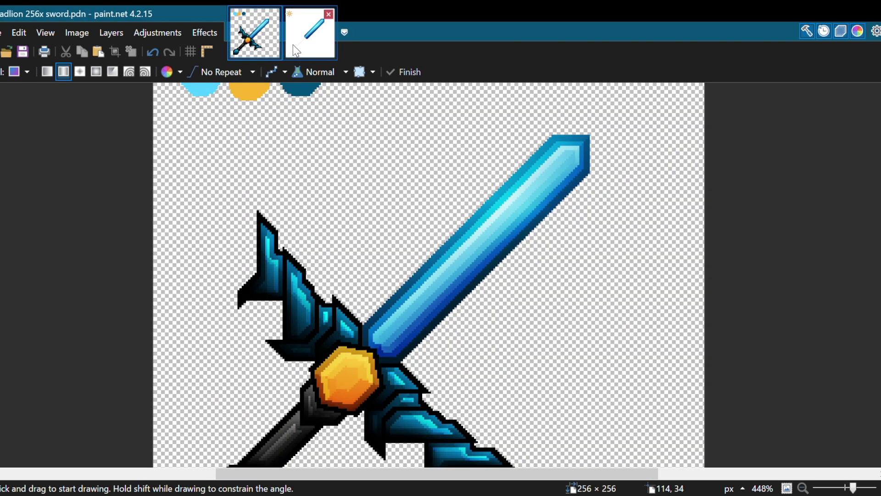
left_click(293, 45)
scroll(728, 241, "down", 5)
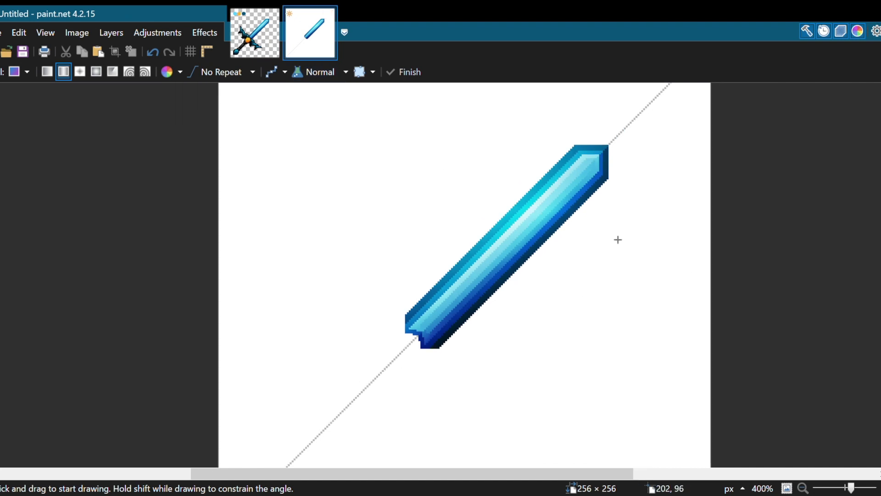
scroll(480, 323, "up", 4)
scroll(481, 322, "up", 1)
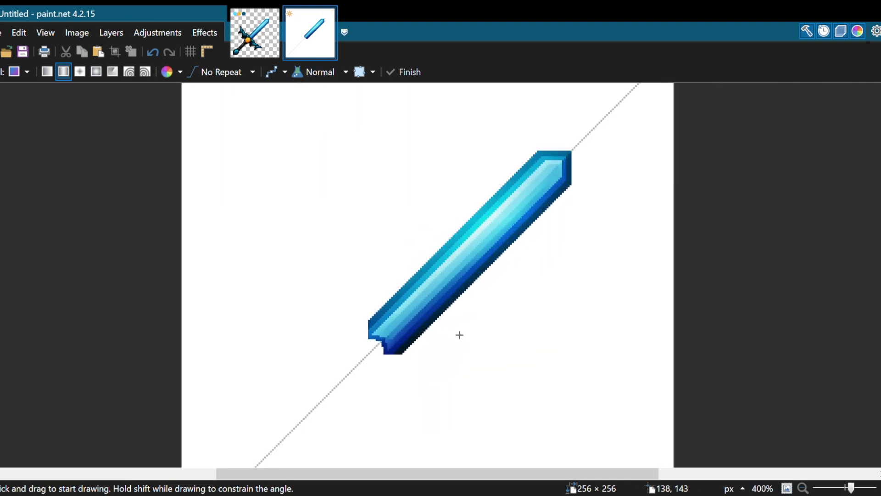
scroll(553, 281, "down", 1)
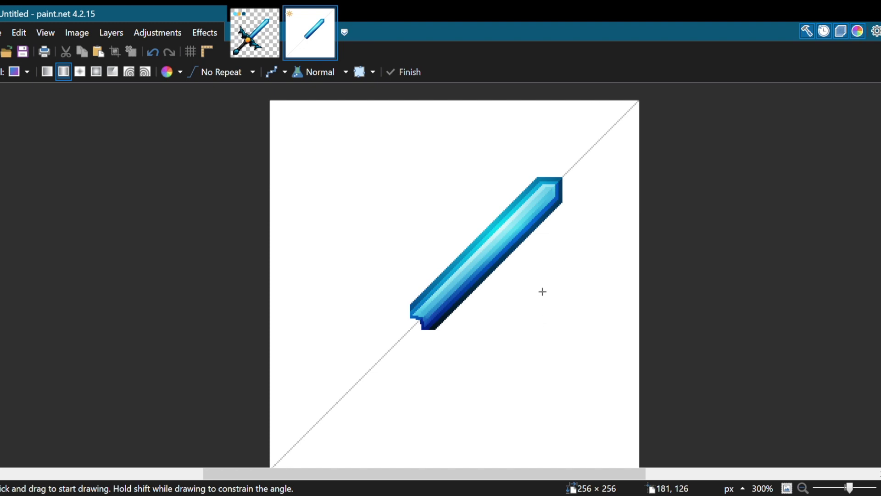